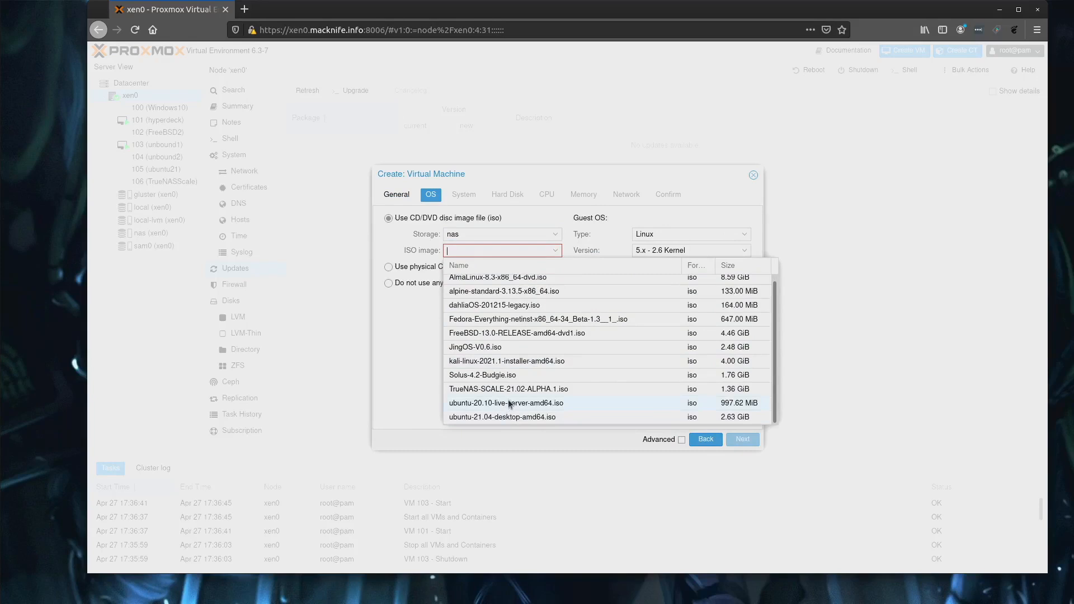
- Choose ubuntu-21.04-desktop-amd64.iso as the installation image and set the virtual machine's graphic card to SPICE
click(507, 406)
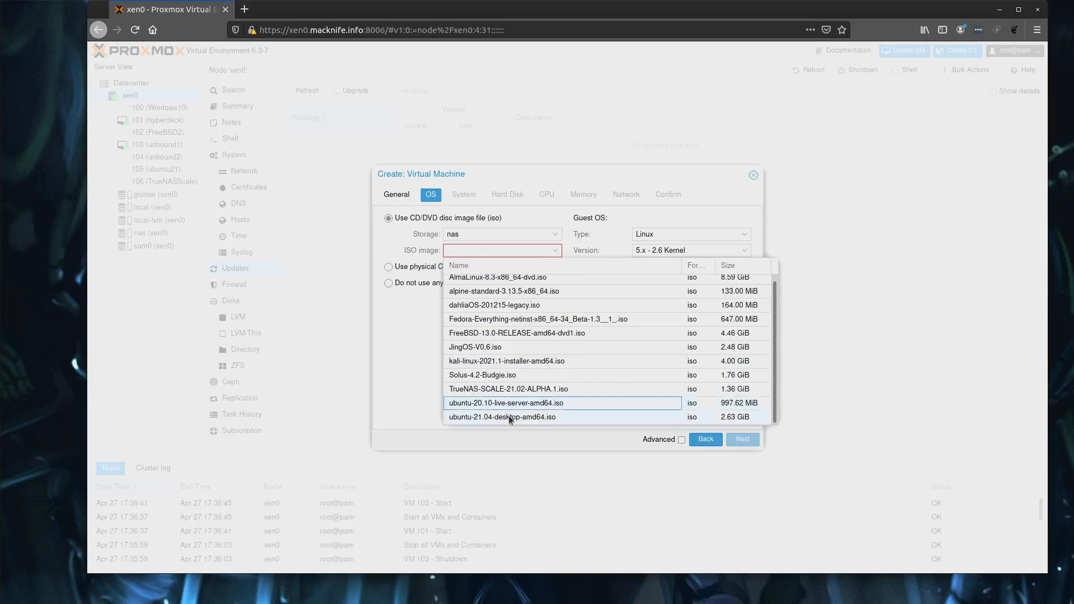
click(509, 416)
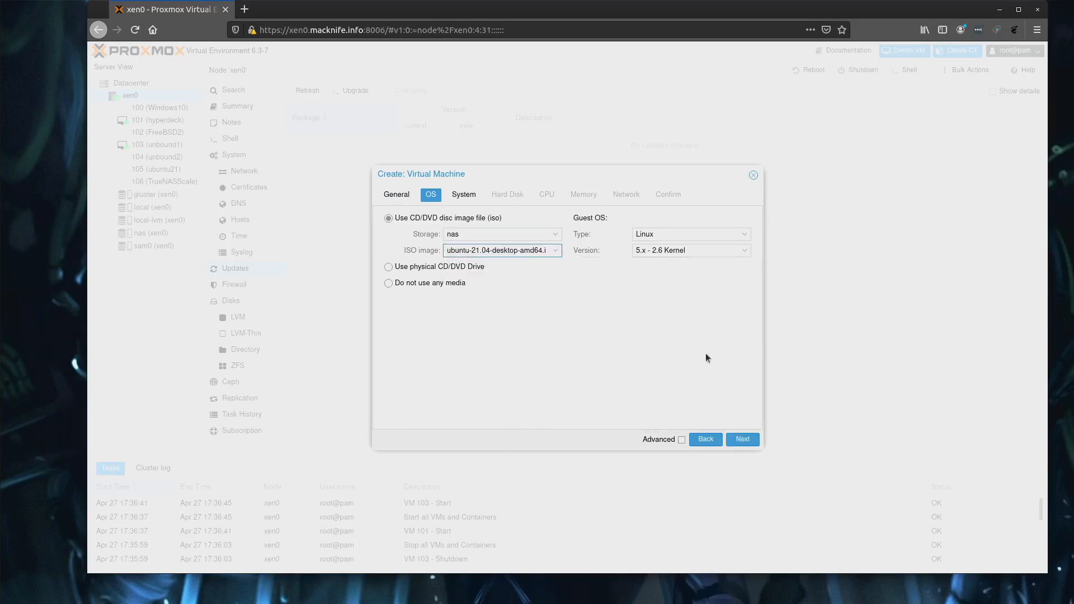
click(736, 441)
click(553, 218)
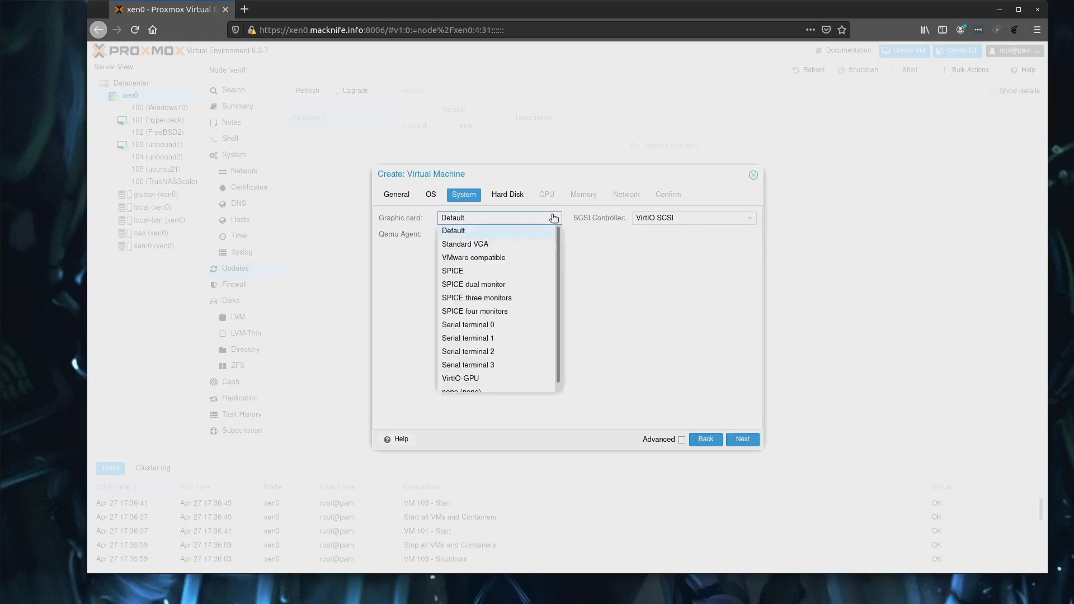
click(494, 272)
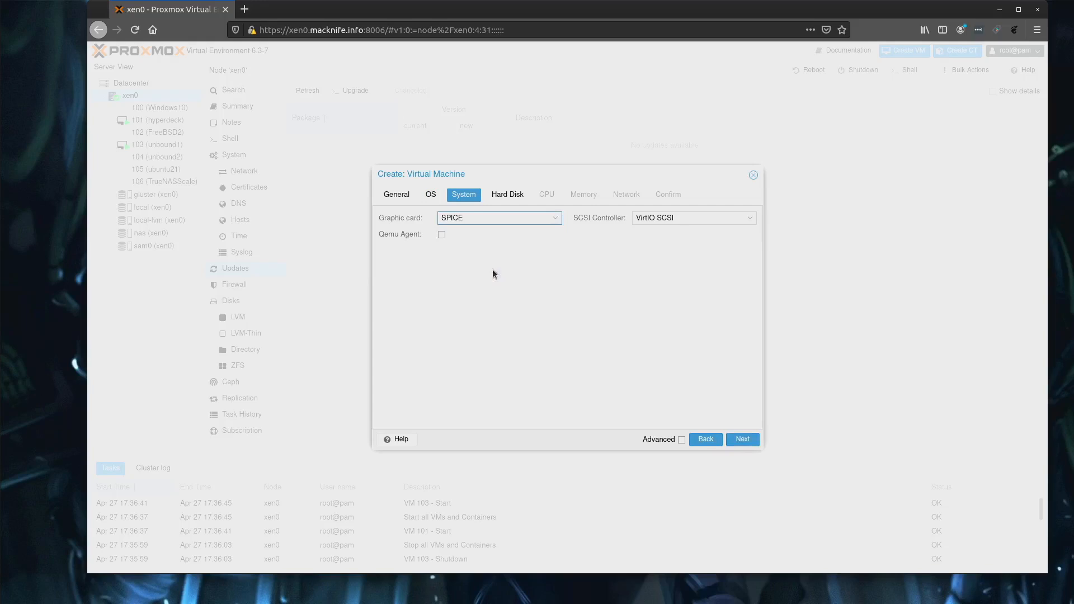
click(741, 440)
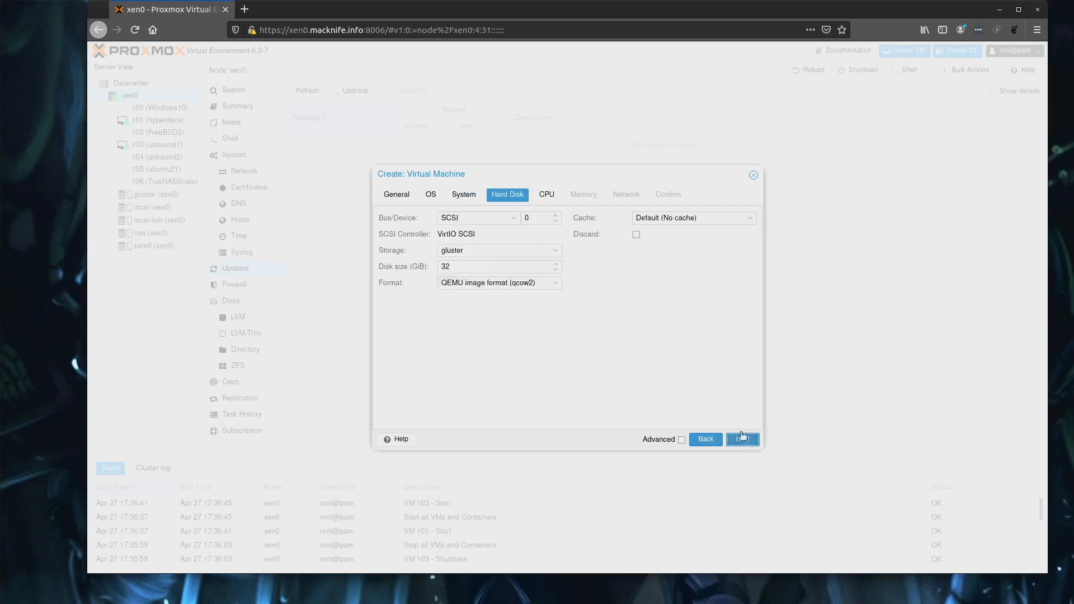
- Place the virtual machine's hard disk on the sam0 storage and continue to the CPU settings
click(555, 251)
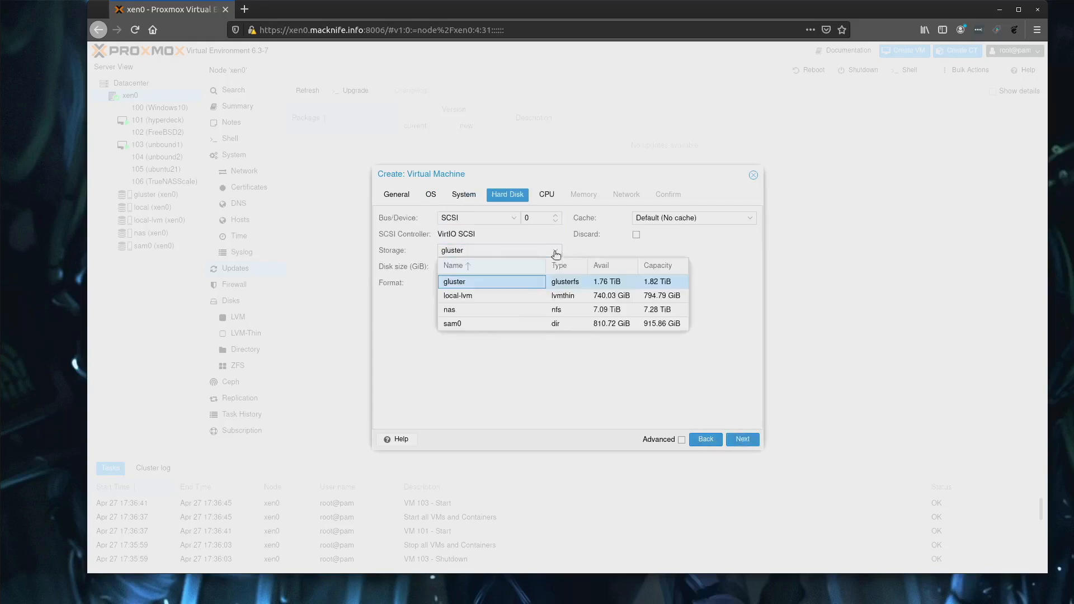
click(483, 323)
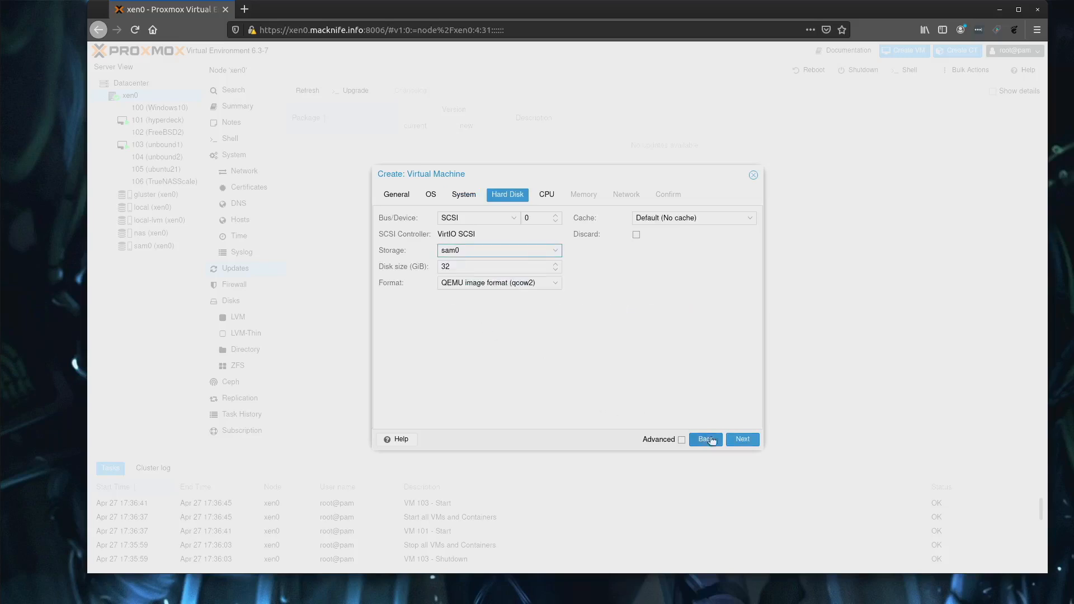
click(742, 440)
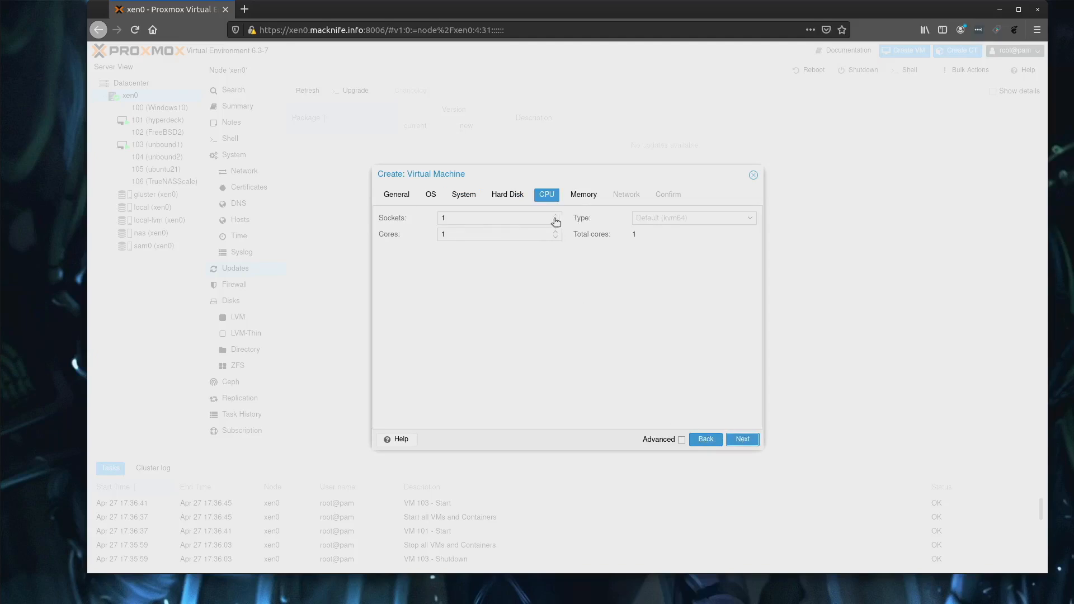
- Give the virtual machine 2 CPU sockets with 2 cores each and set its memory to 4096 MiB
click(555, 216)
click(555, 231)
click(583, 200)
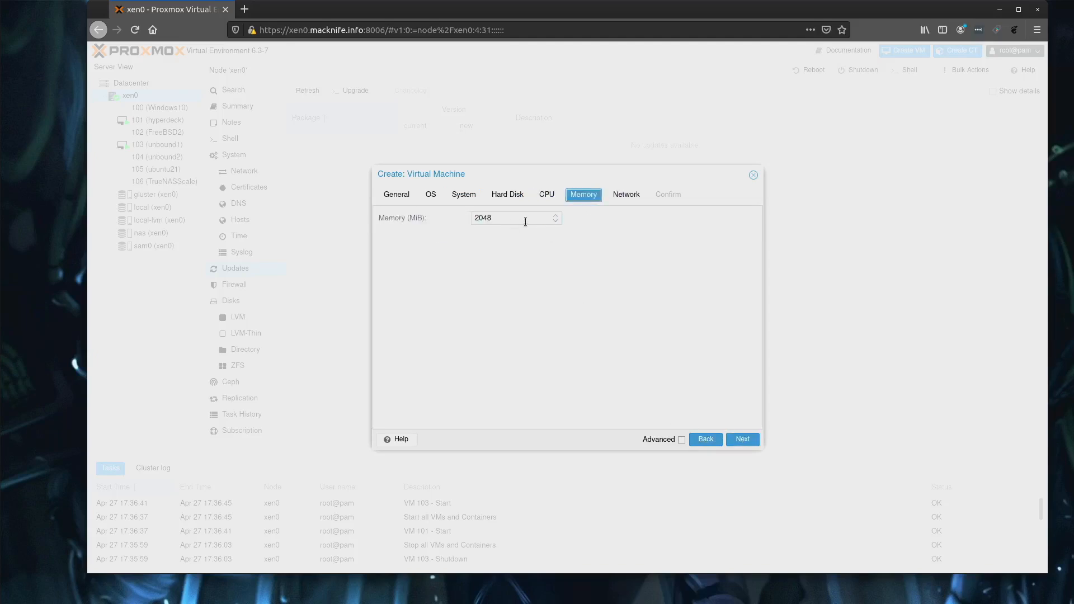
drag(515, 218, 454, 220)
text(4096)
click(734, 442)
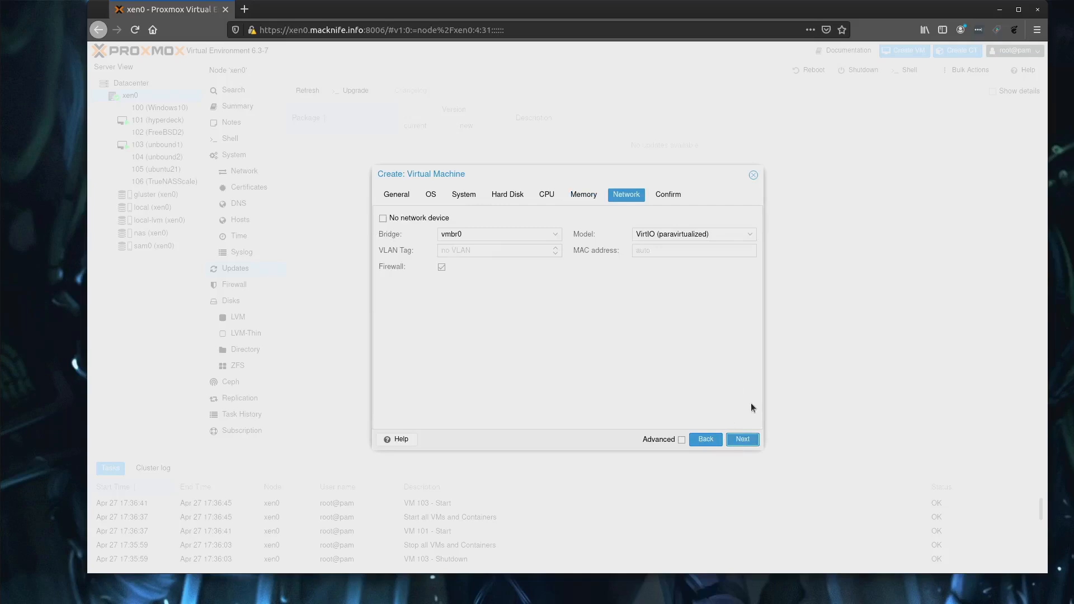
- Set the network device model to Intel E1000 and finish creating the virtual machine
click(754, 236)
click(666, 246)
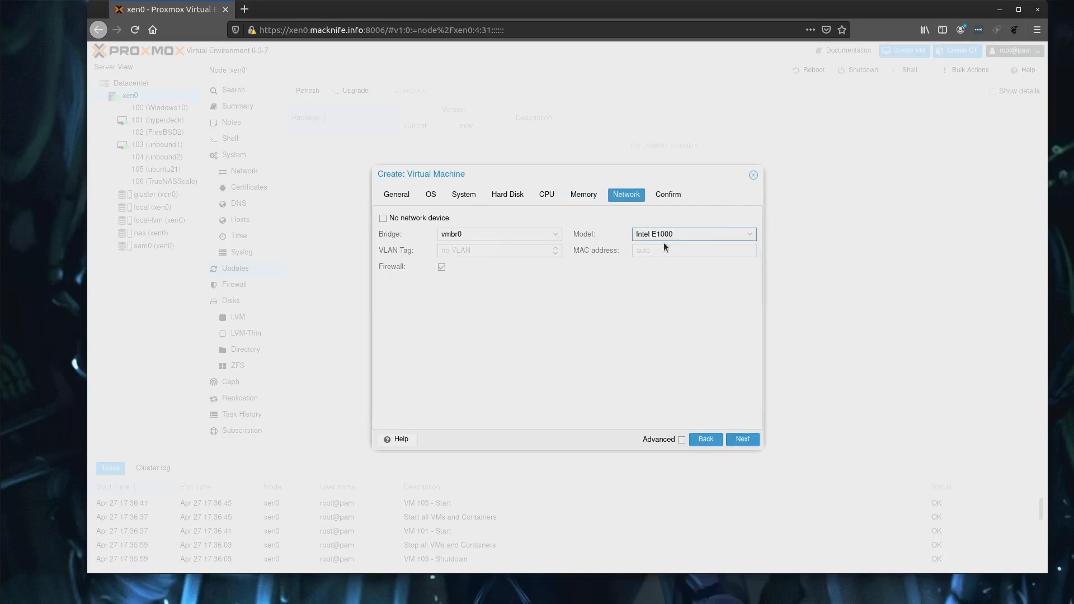
click(744, 438)
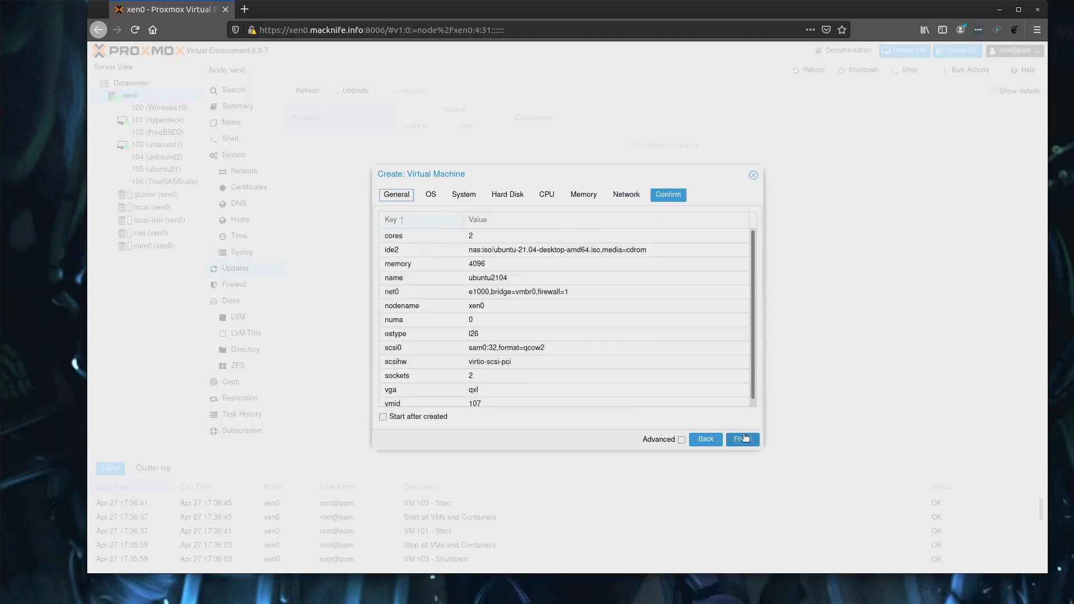
click(744, 439)
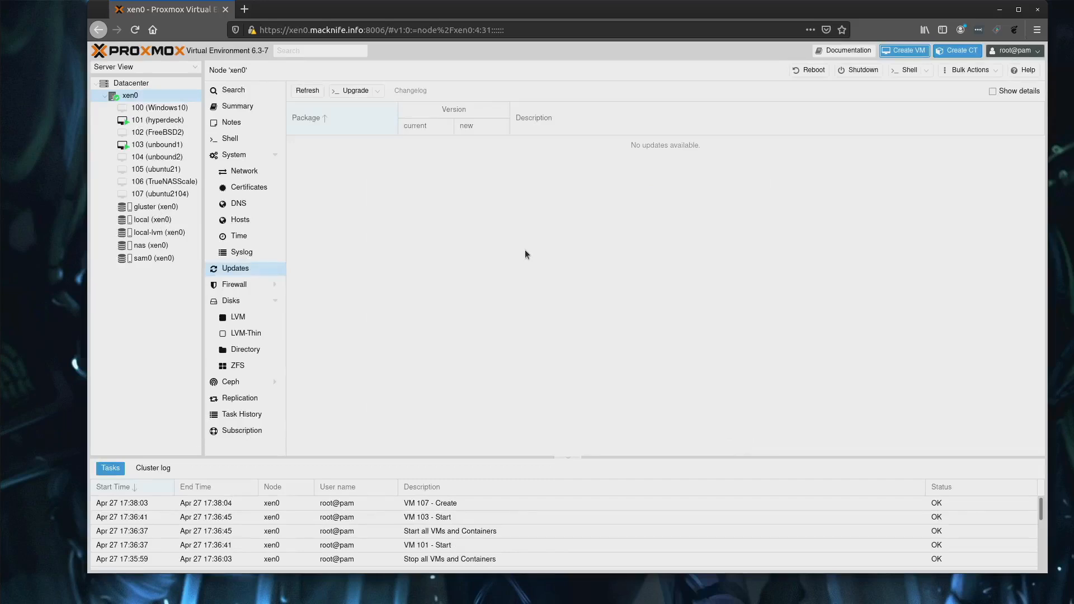
- Start virtual machine 107 (ubuntu2104) and open its console in Remote Viewer
click(153, 195)
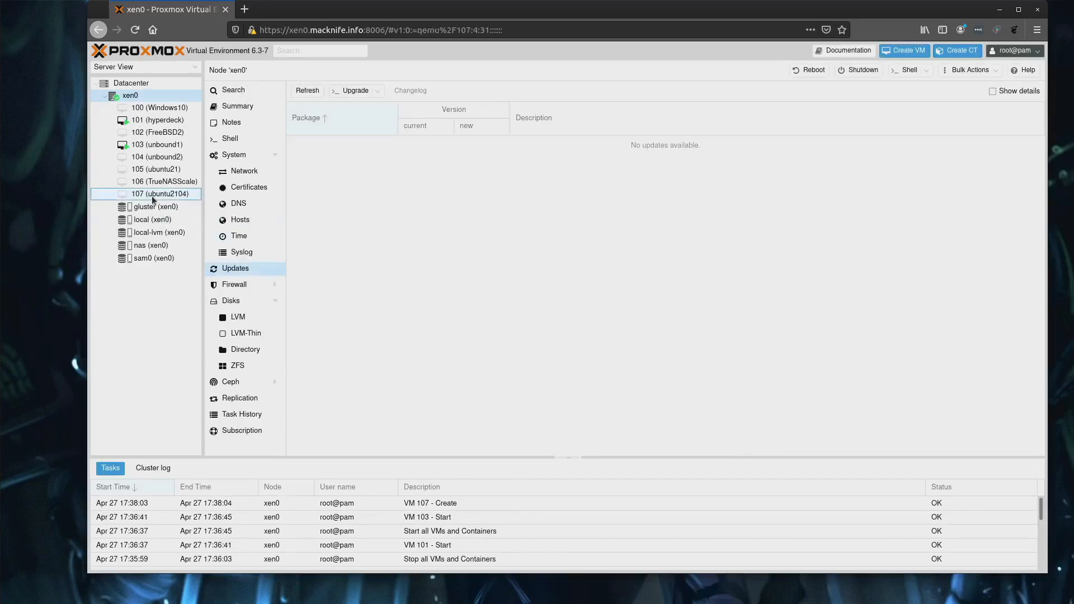
click(821, 70)
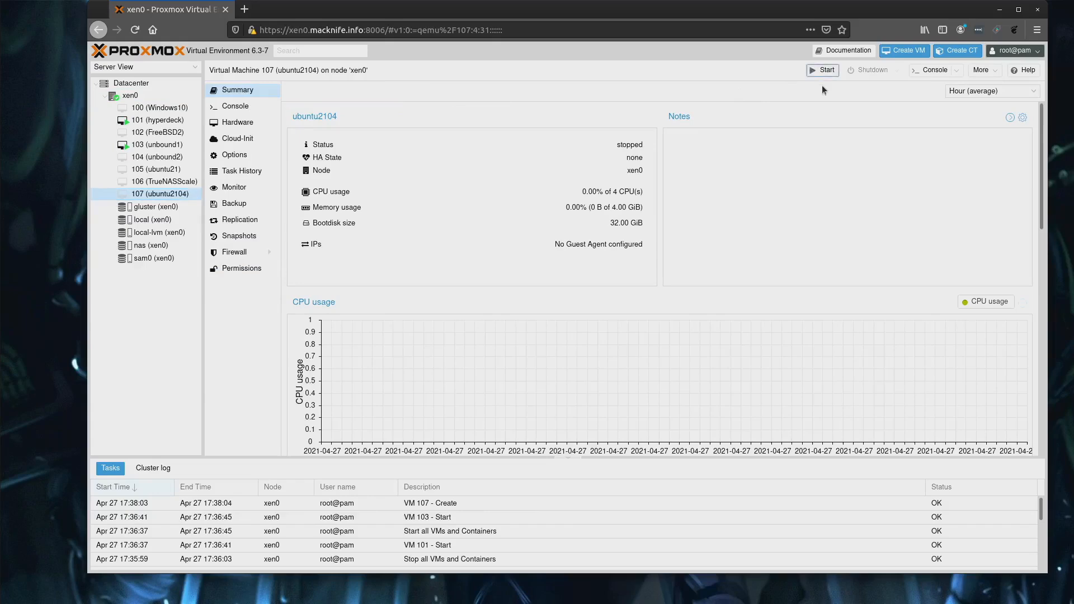
click(921, 73)
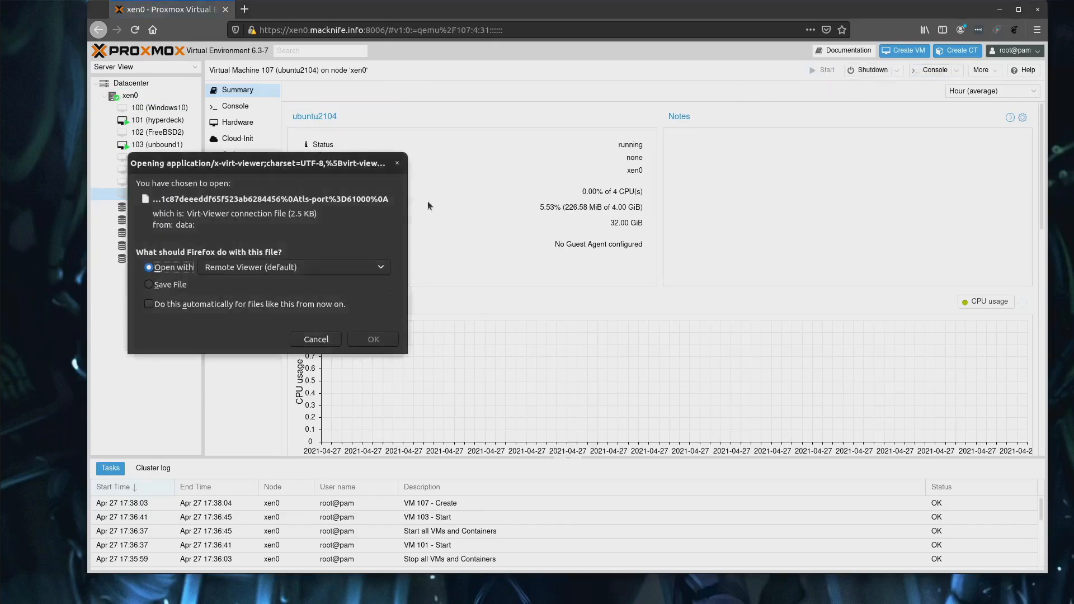
click(373, 339)
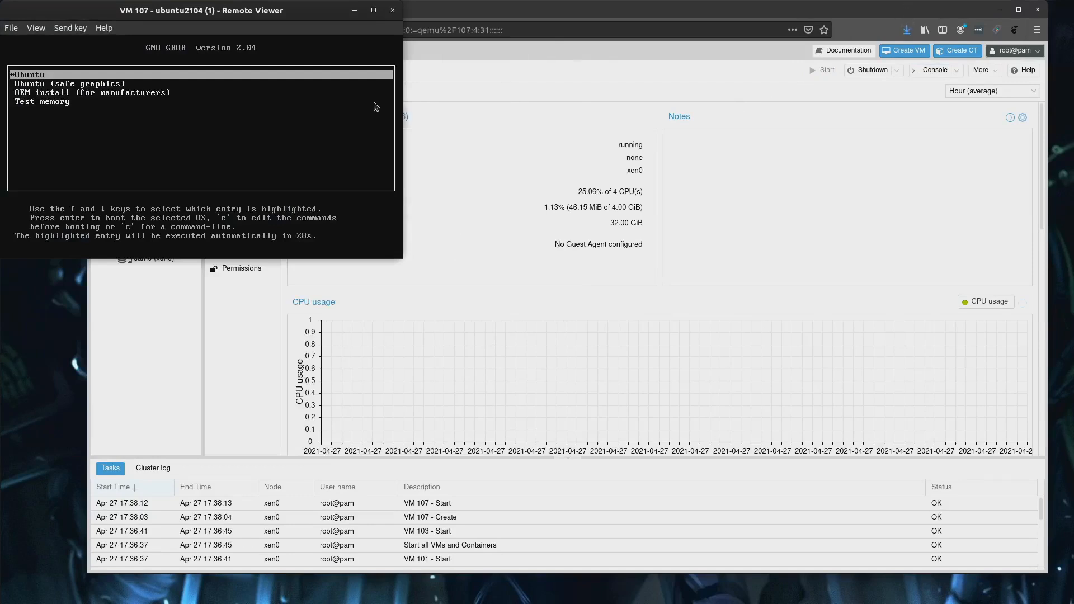
- Boot the Ubuntu entry from the GRUB list and enlarge the Remote Viewer window
key(Return)
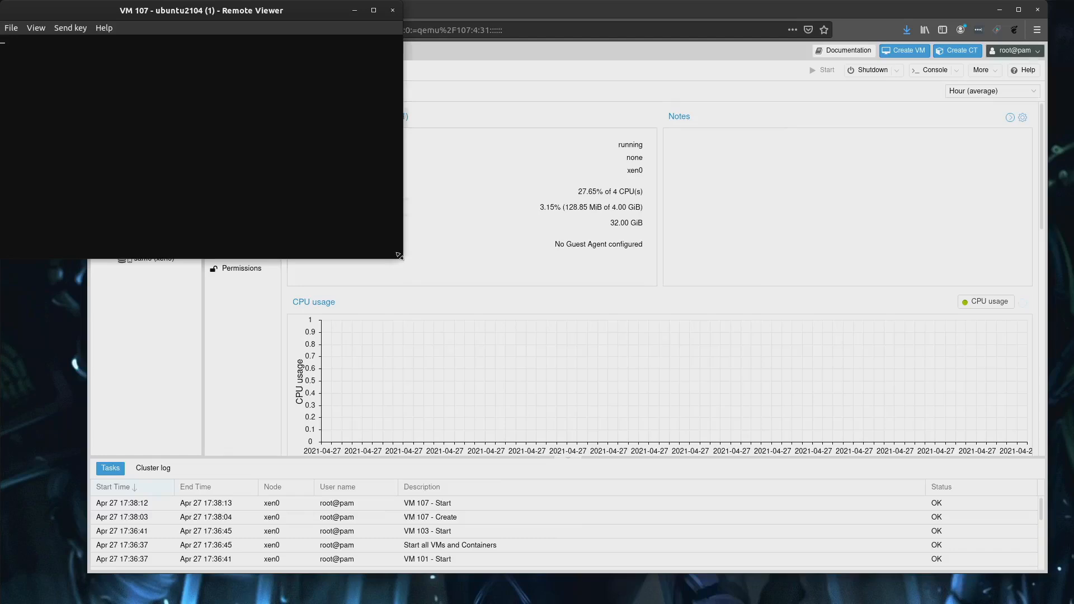
drag(398, 256, 797, 602)
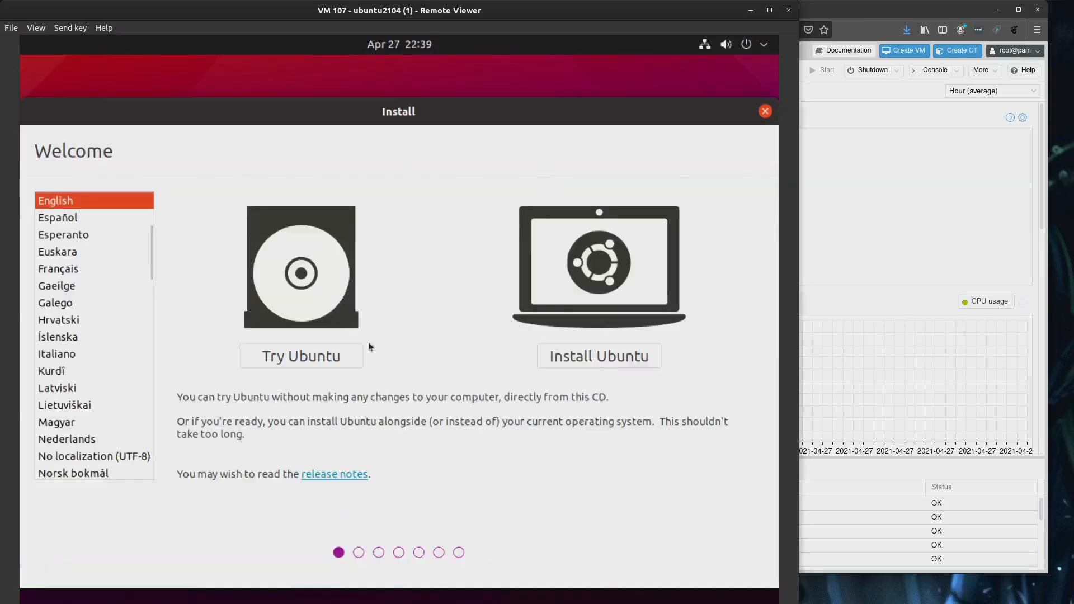
- Begin installing Ubuntu with the English (US) keyboard layout and a normal installation that downloads updates
click(615, 361)
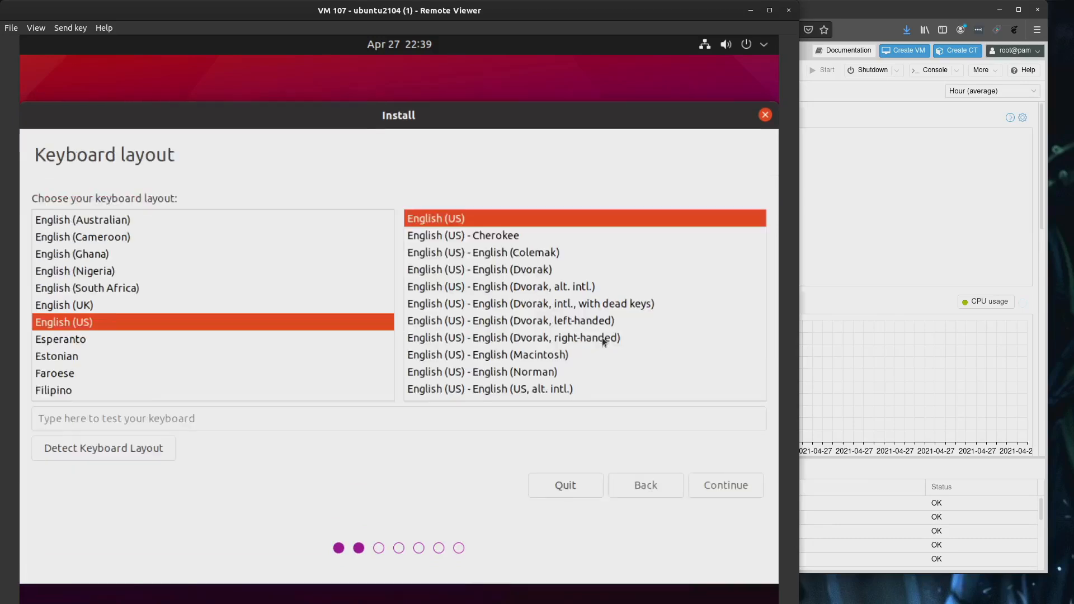
click(727, 494)
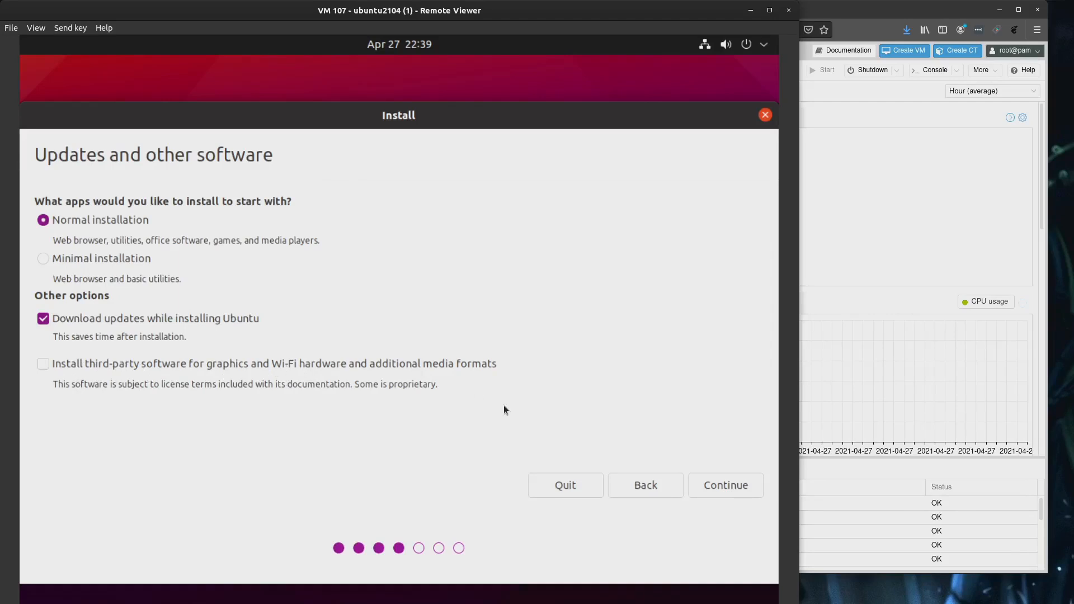
click(717, 484)
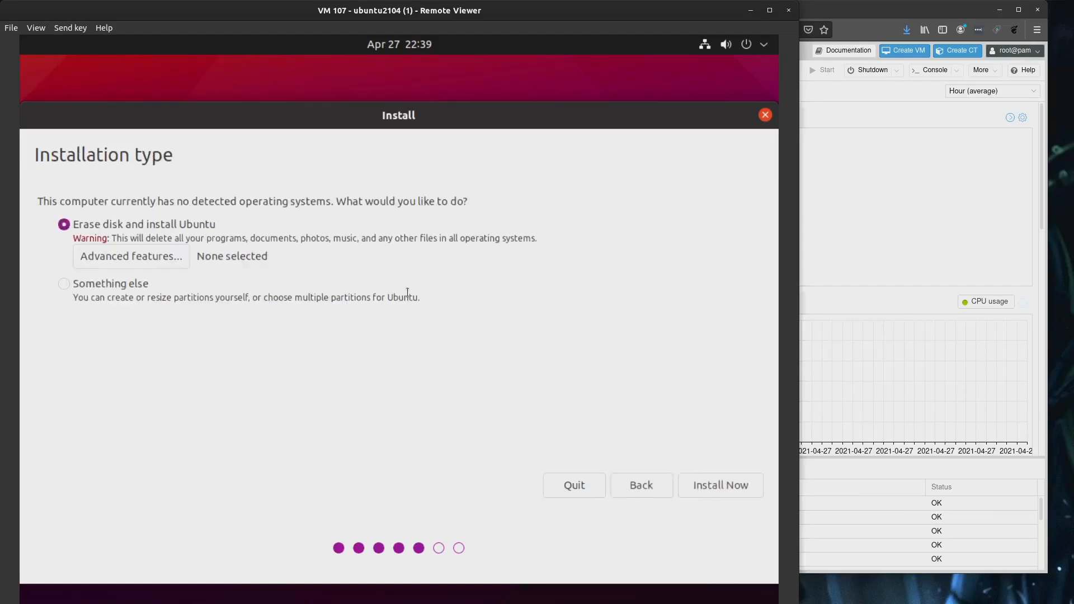
- Choose to erase the disk and use ZFS with encryption as the installation type, then proceed with the installation
click(122, 257)
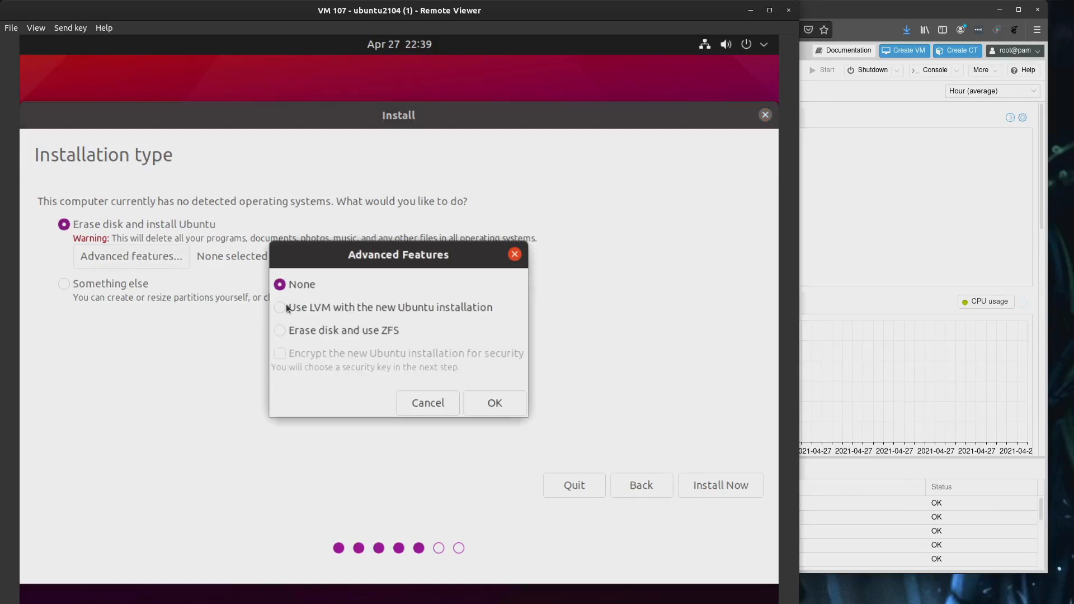
click(311, 333)
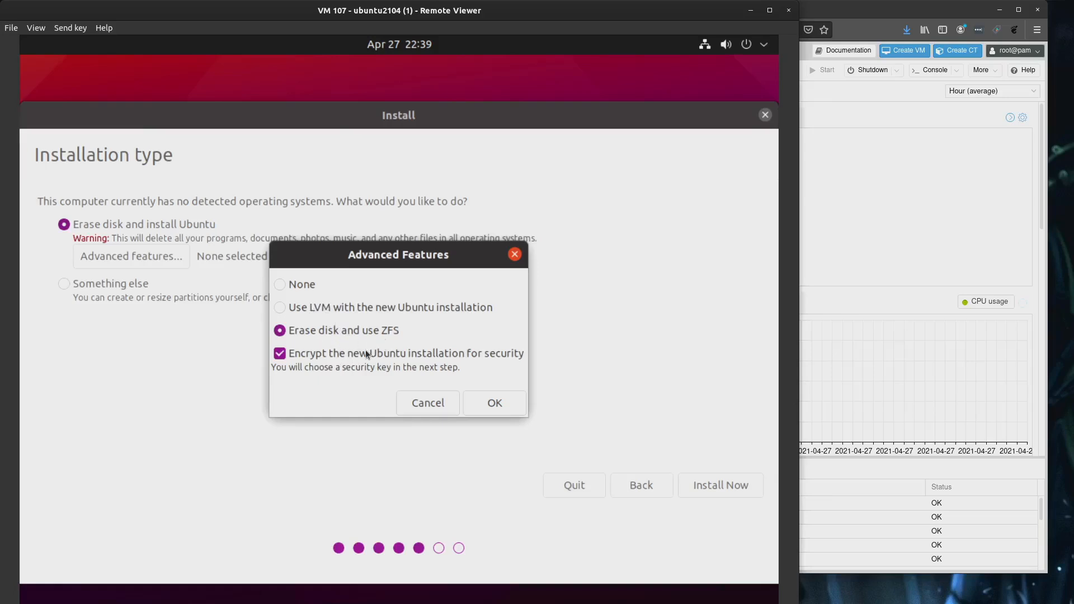
click(496, 404)
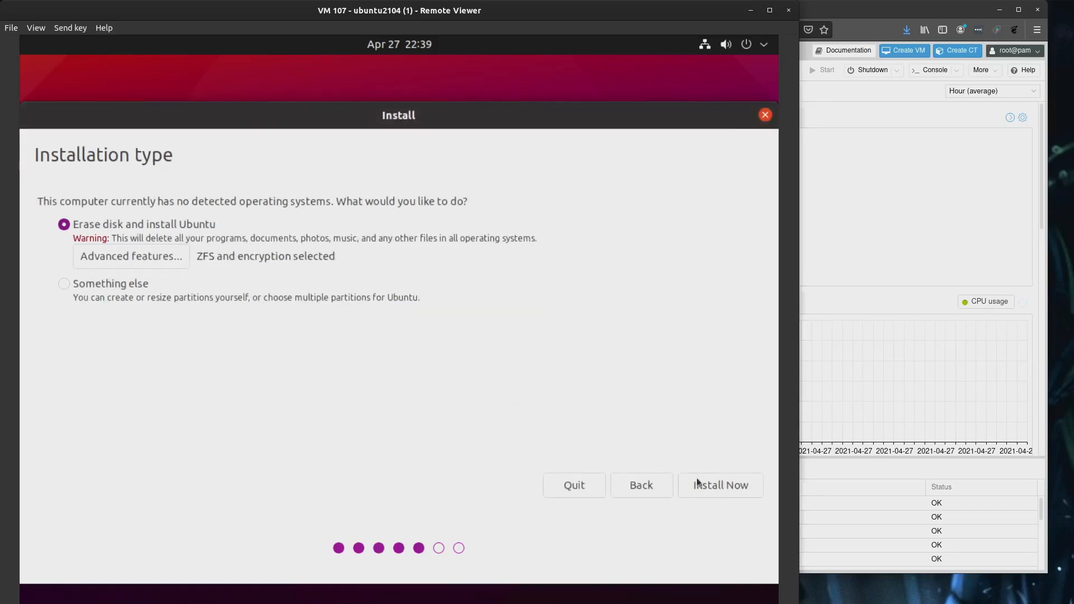
click(720, 479)
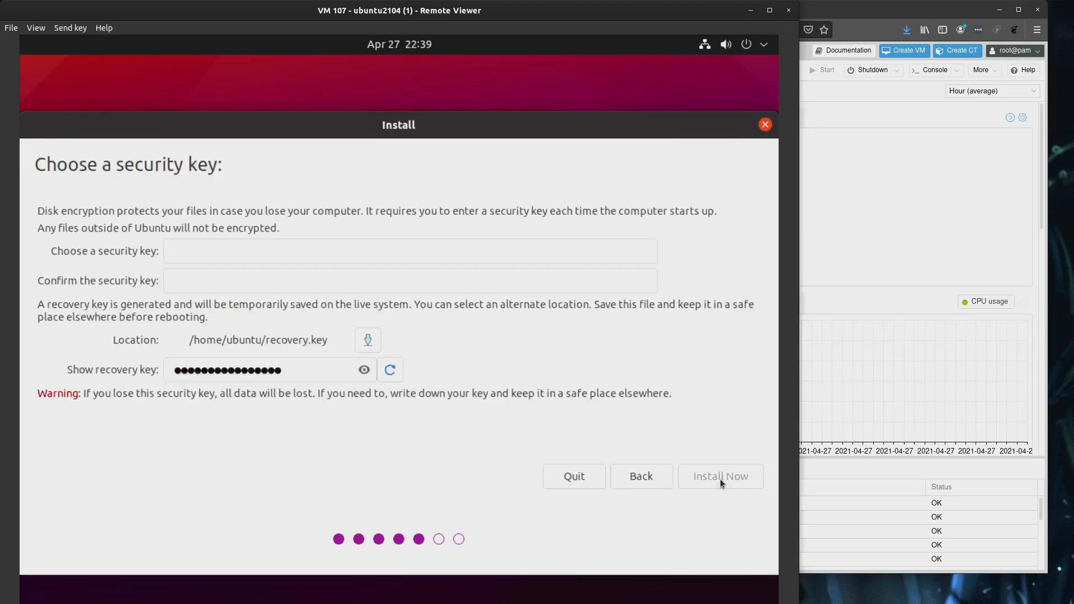
- Enter the disk encryption security key and repeat it in the confirmation field
click(189, 256)
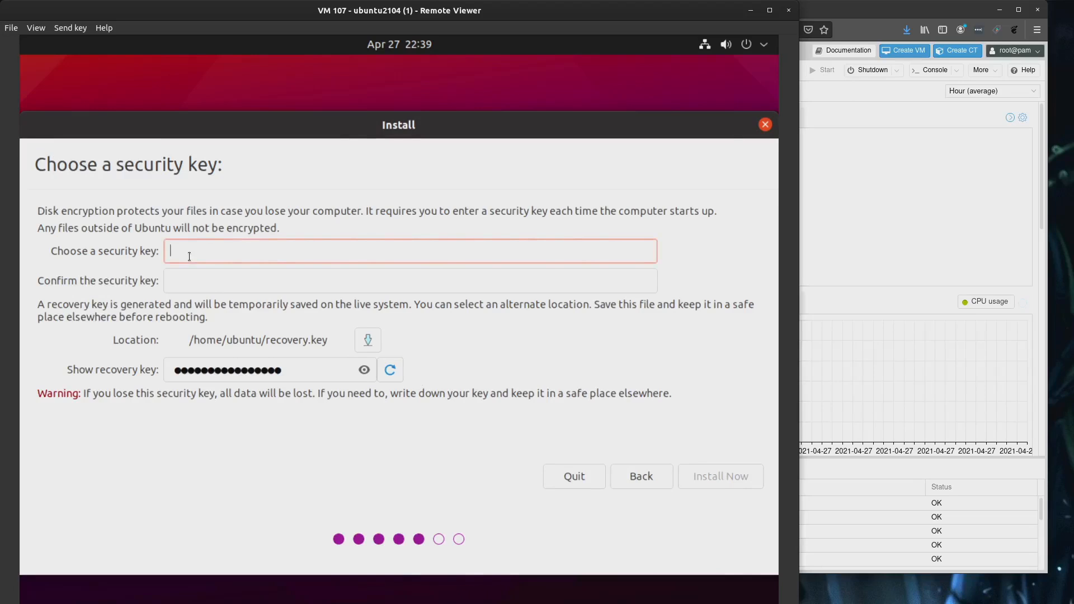
text(***)
key(BackSpace)
key(BackSpace)
key(BackSpace)
text(**********)
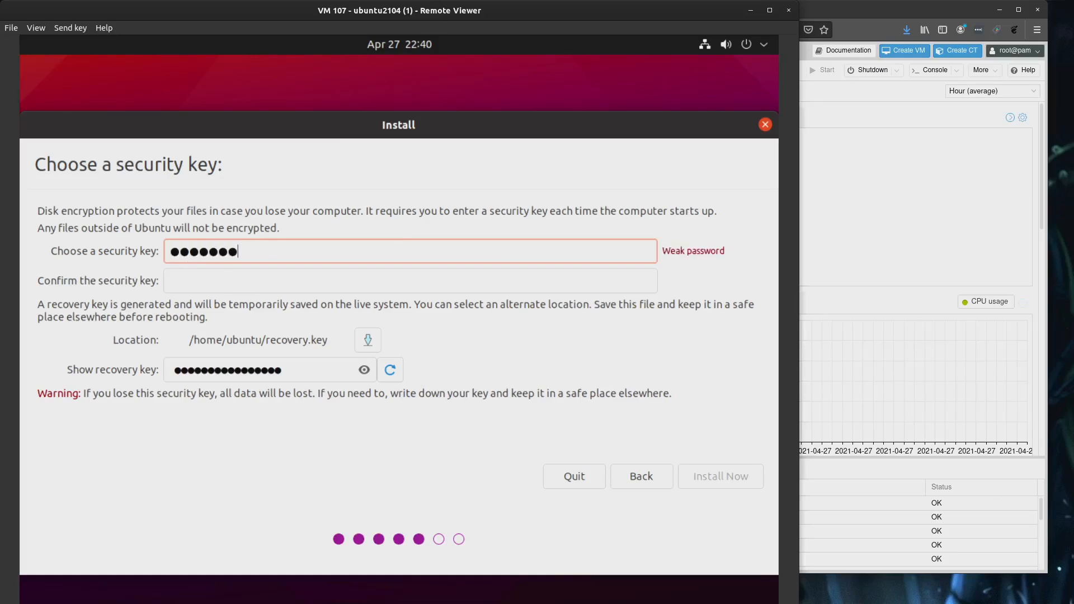
text(*******)
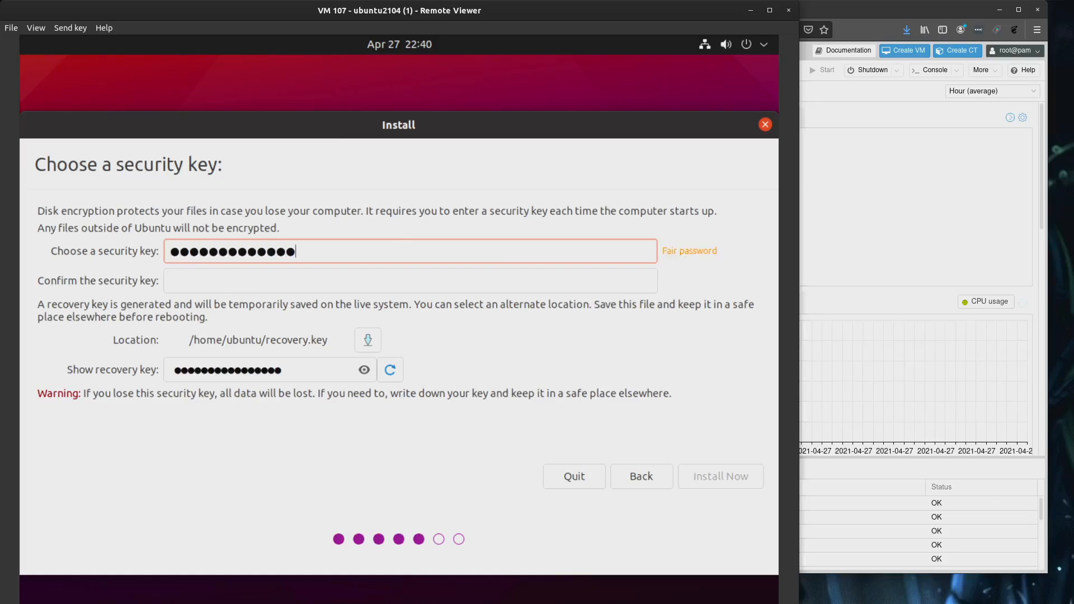
key(Tab)
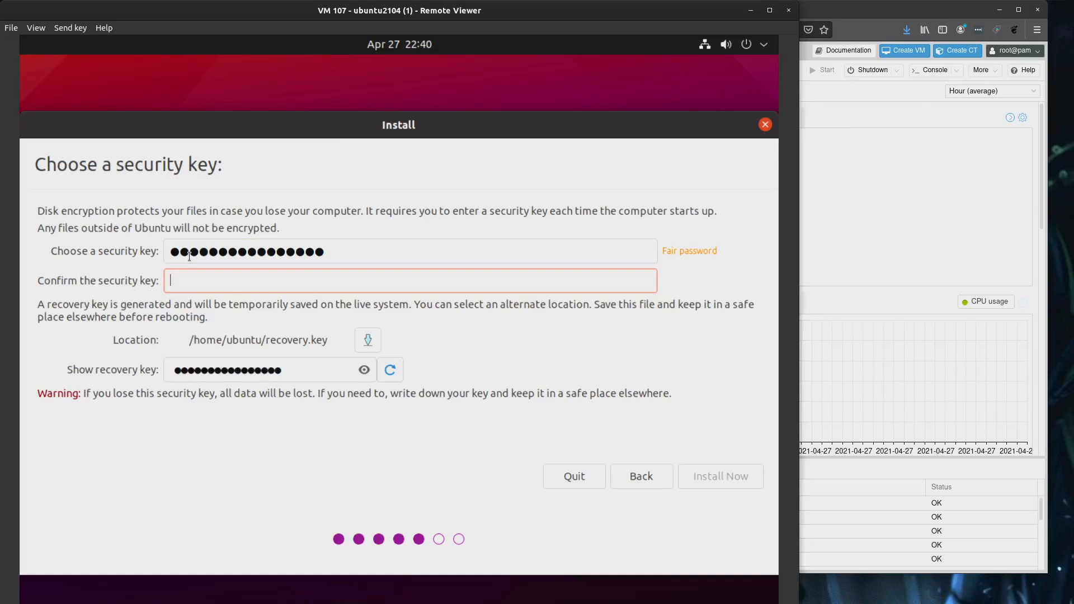
text(*****************)
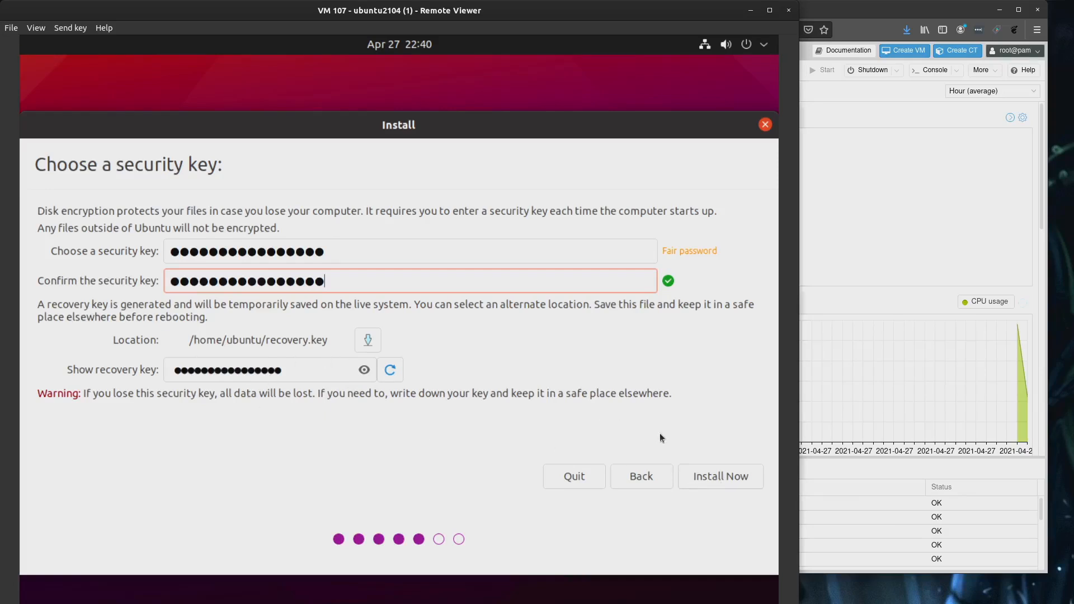
- Proceed with writing the partition changes to the disk and accept Chicago as the time zone location
click(703, 476)
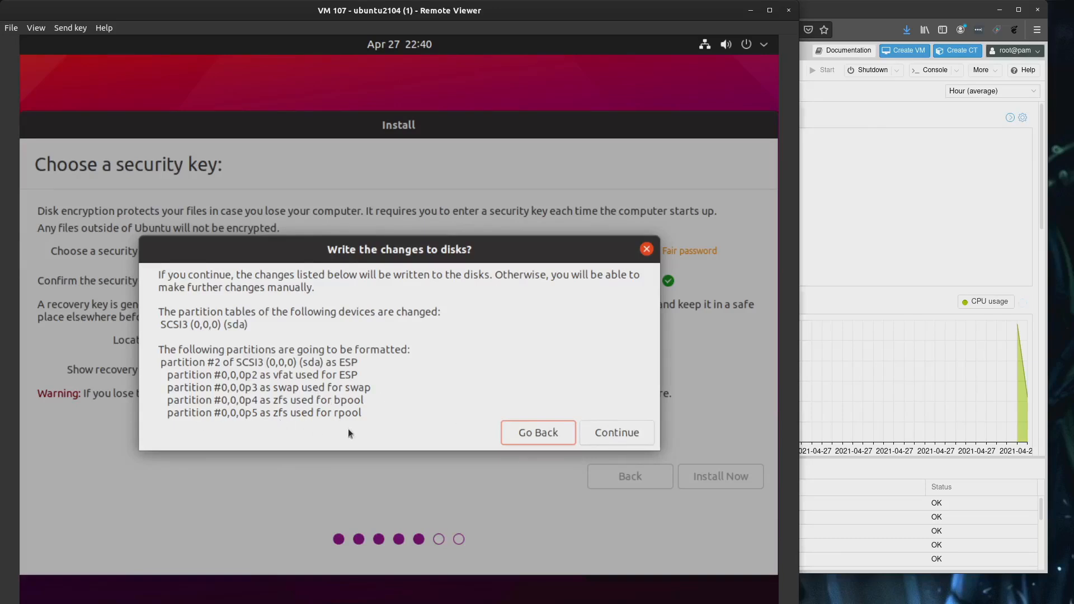
click(622, 434)
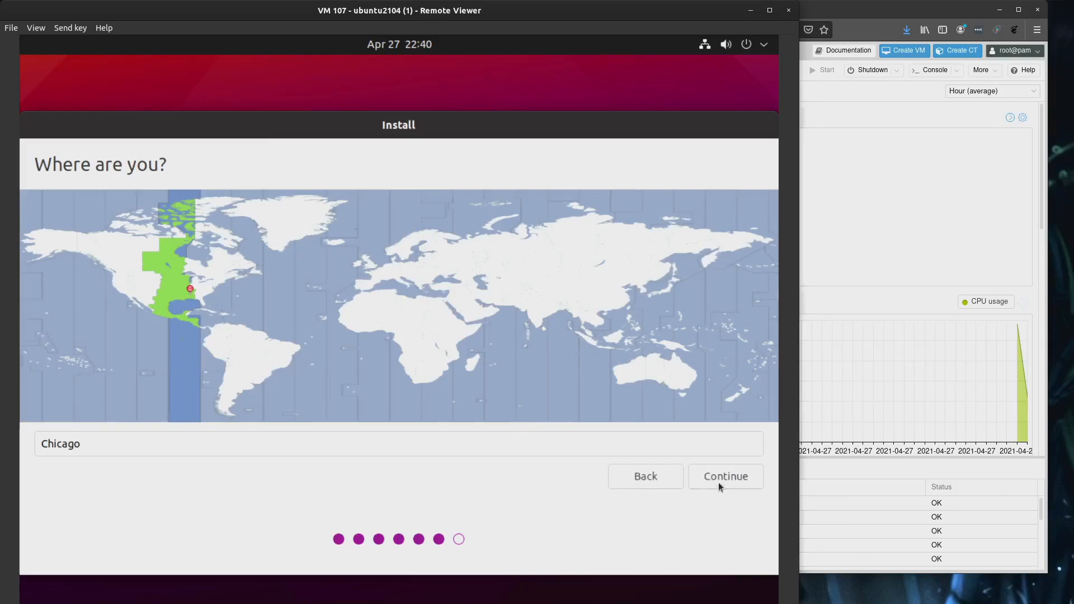
click(718, 482)
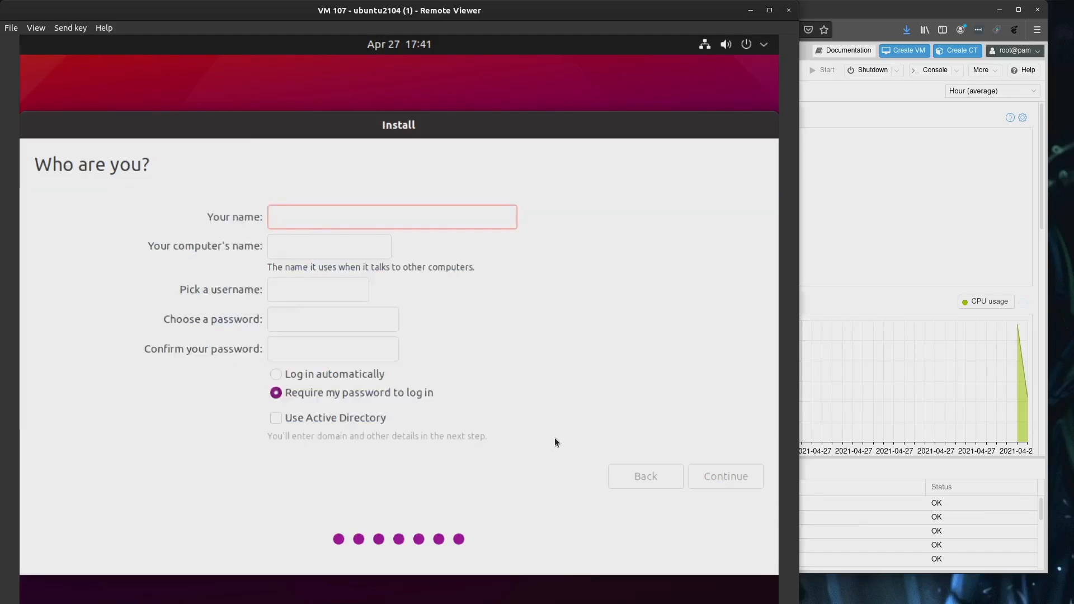
- Enter the user's full name, set the computer's name to myubi, and fill in the account username
text(DJ)
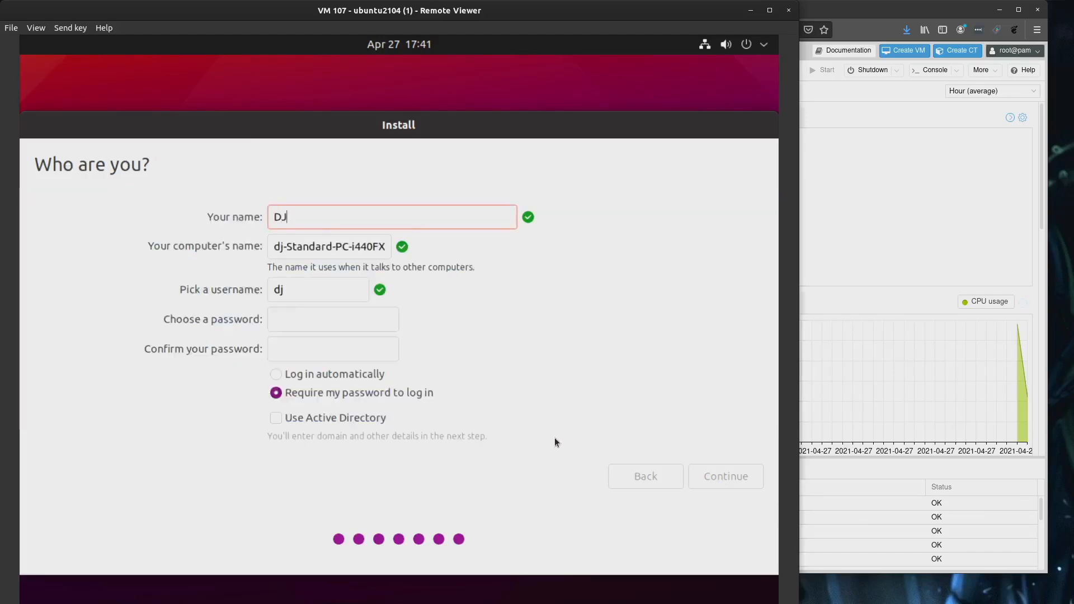
text( Ware)
key(Tab)
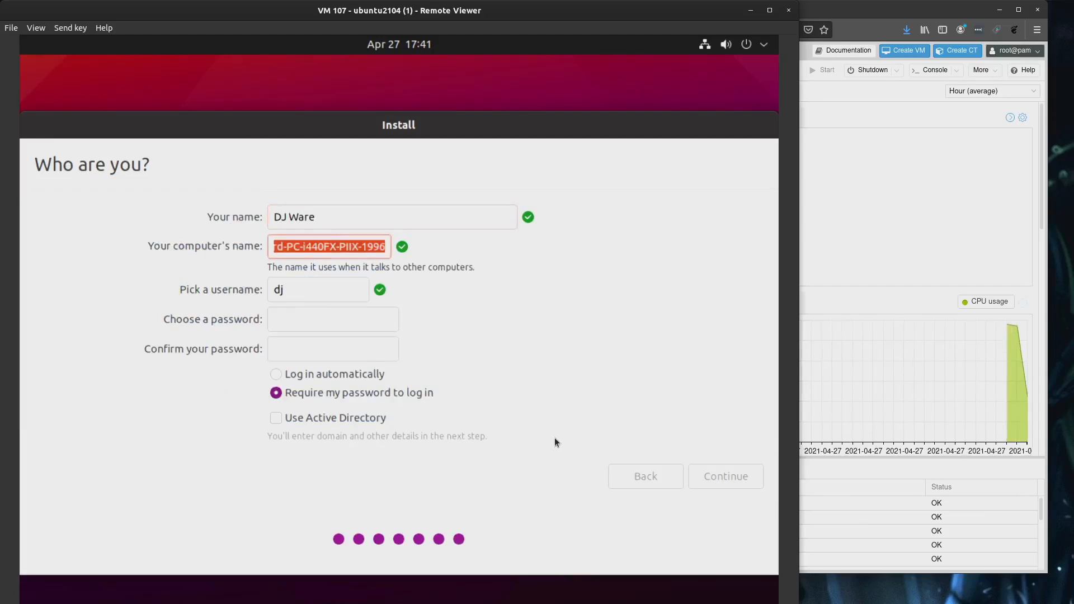
text(myubi)
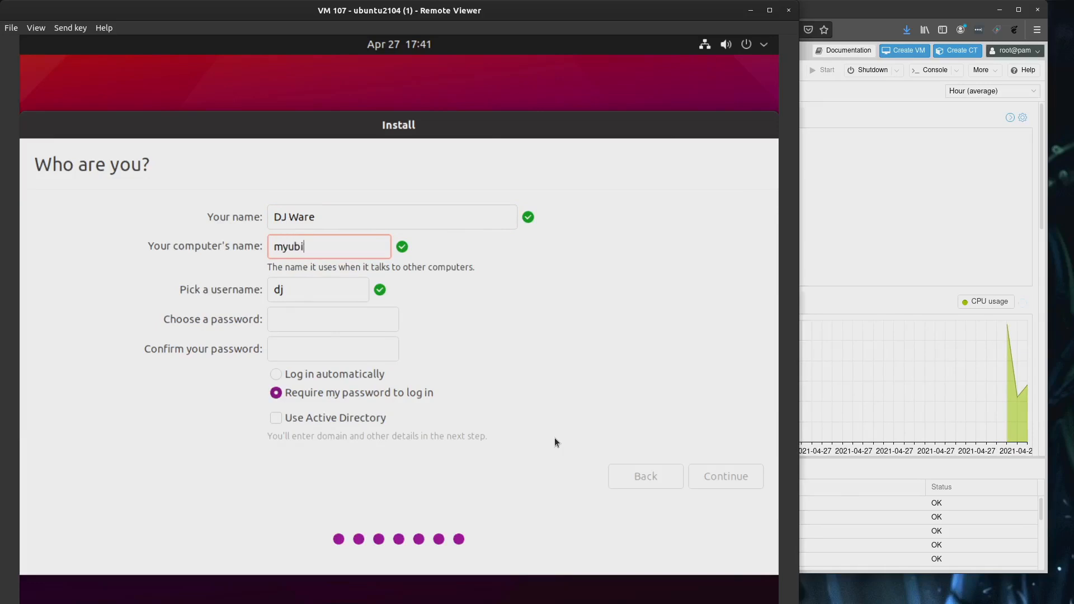
key(Tab)
text(djware)
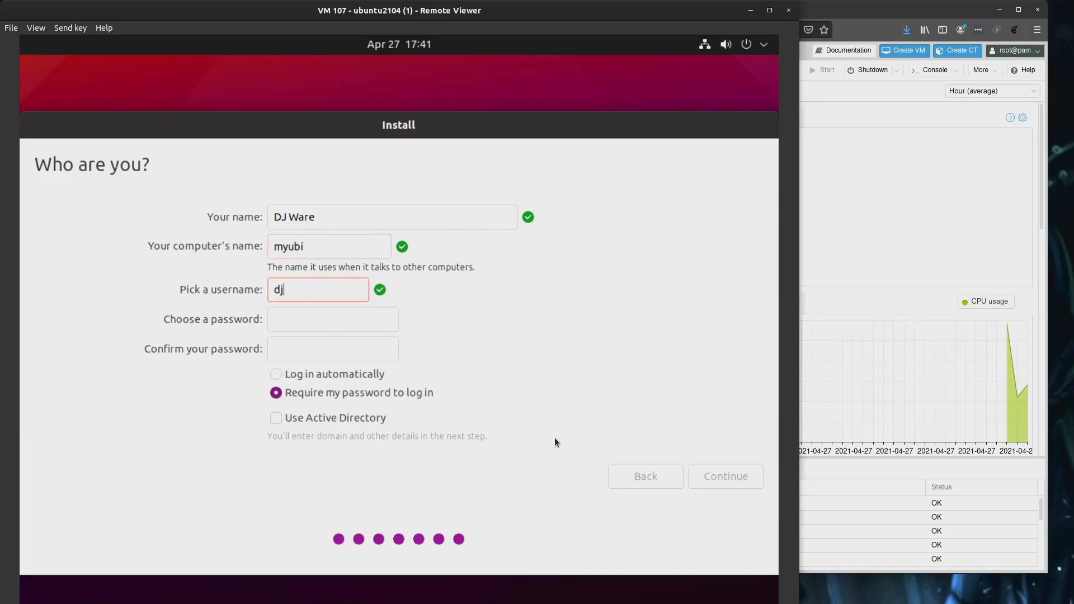
- Enter the account password, repeat it in the confirmation field, and continue the installation with password login required
key(Tab)
text(*******)
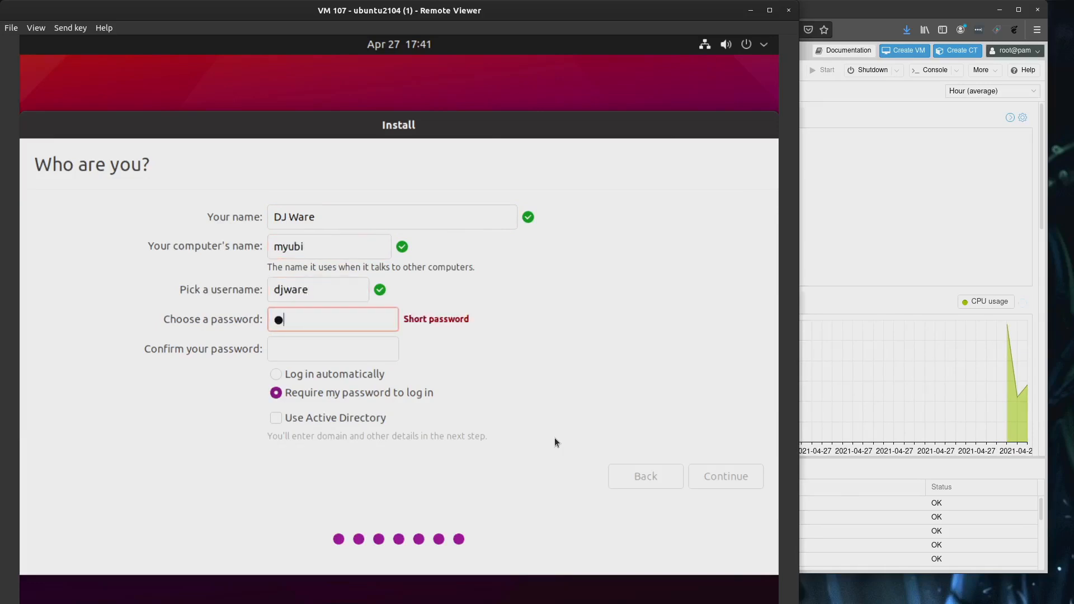
text(***)
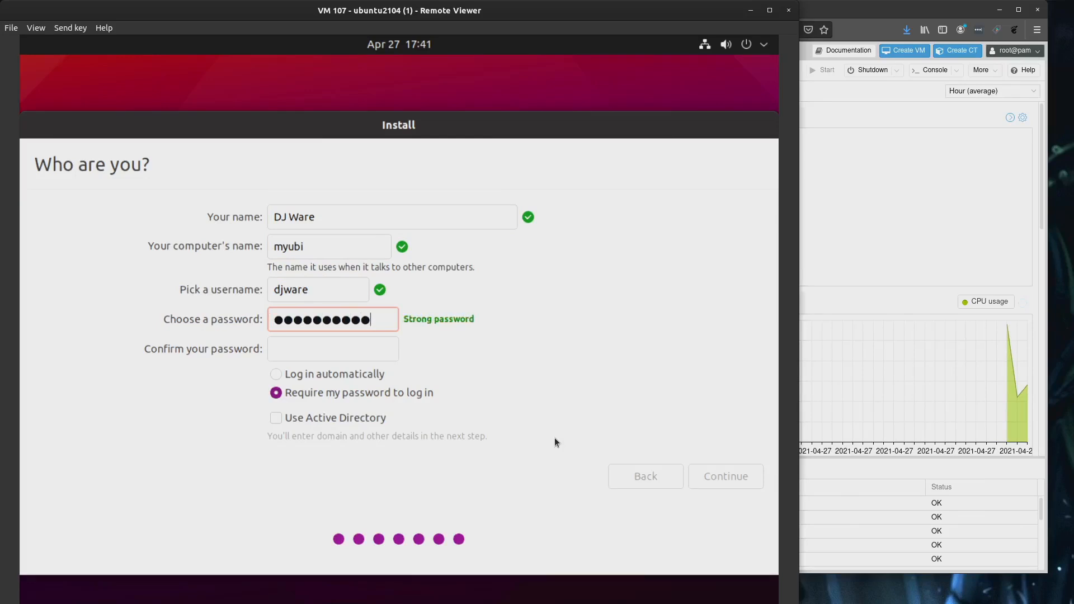
key(Tab)
text(*********)
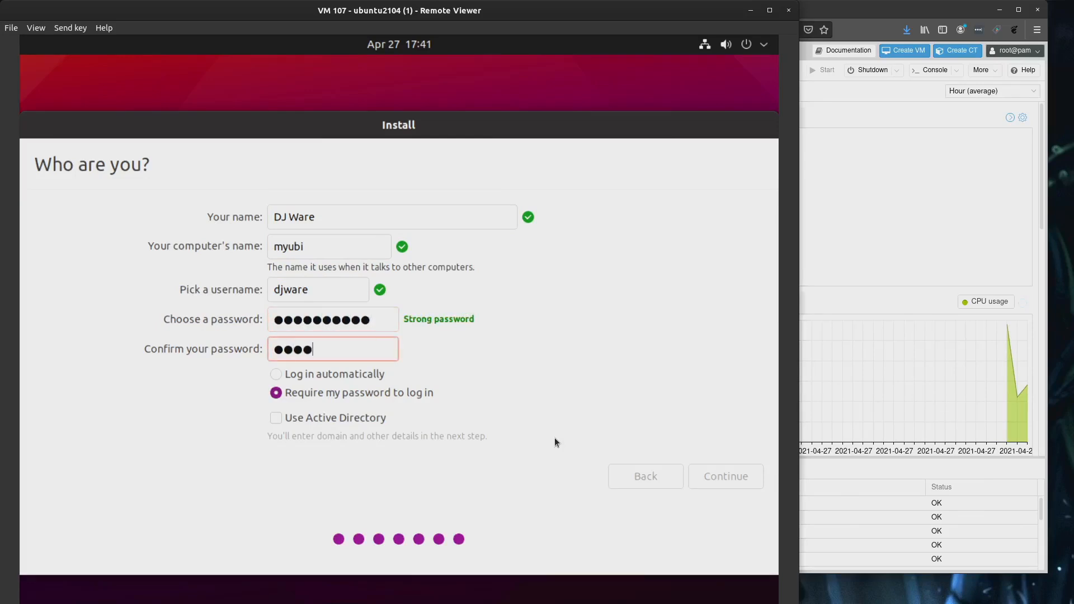
text(*)
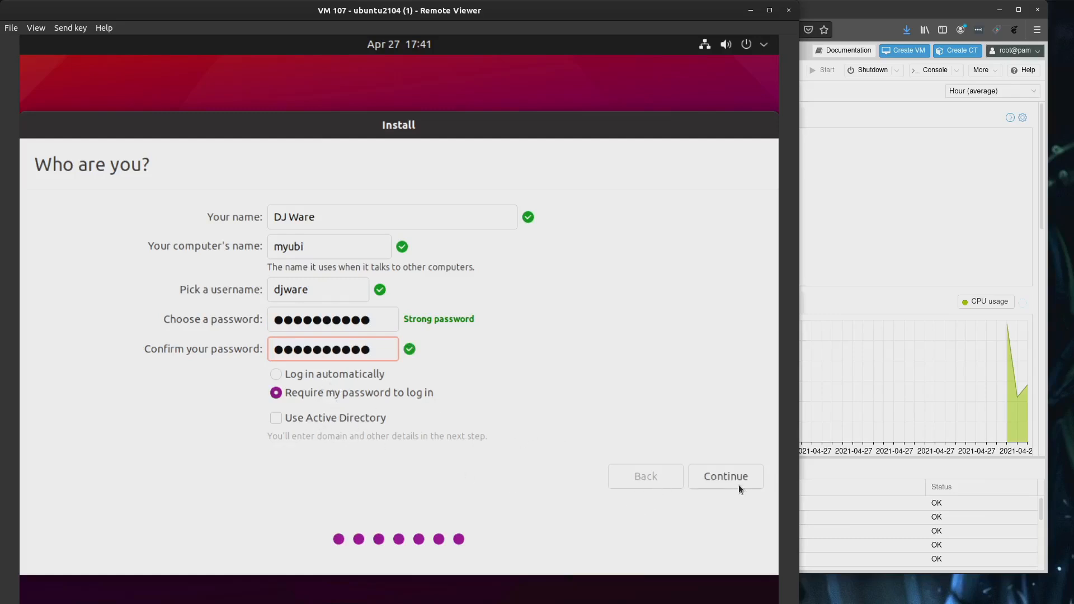
click(723, 476)
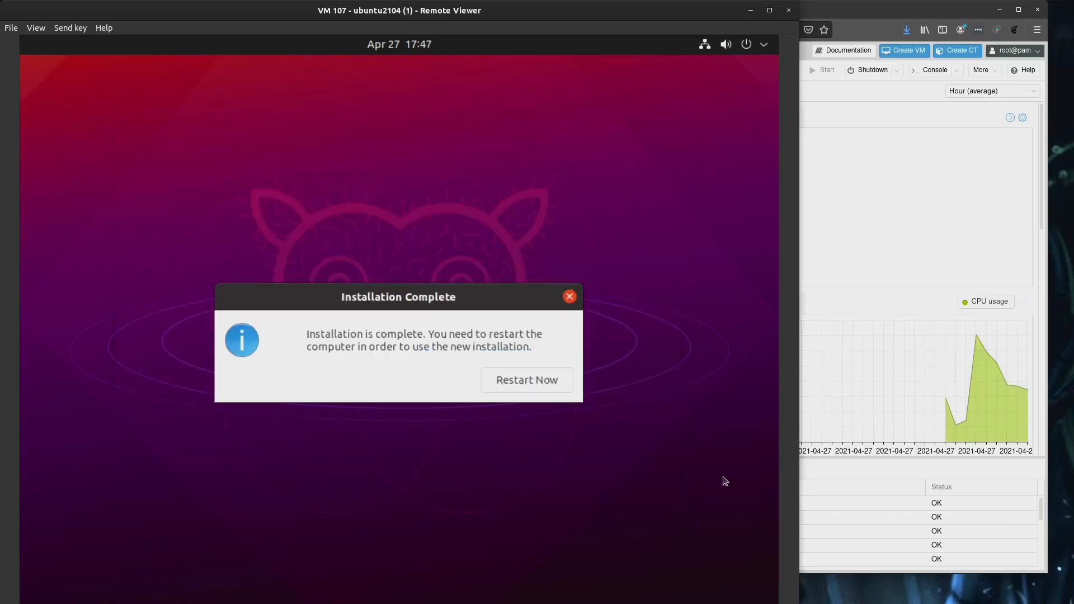
- Restart into the new installation and unlock the encrypted disk with its security key
click(515, 380)
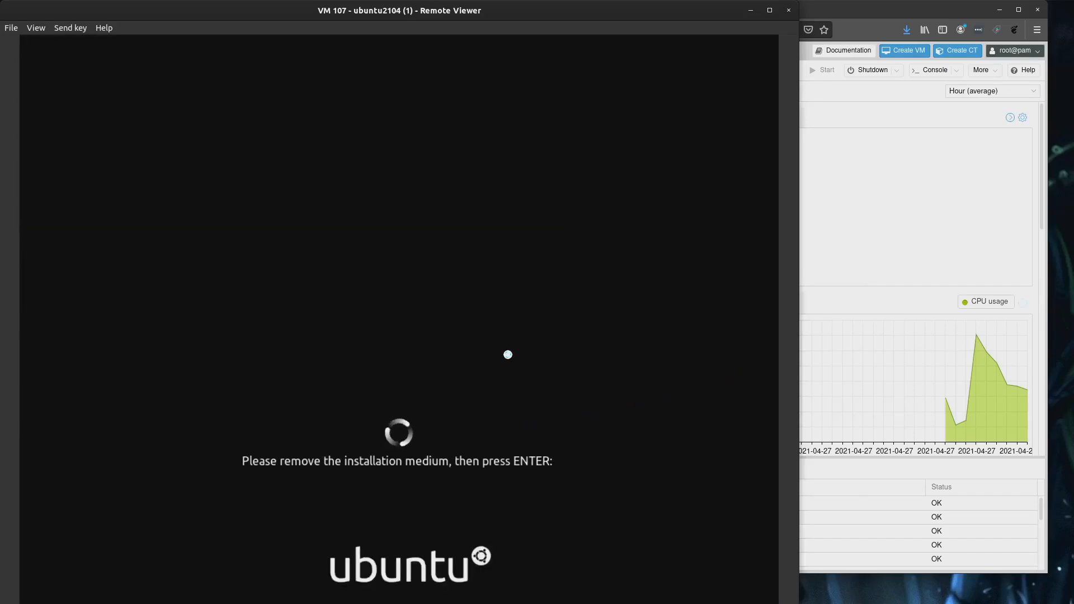
key(Return)
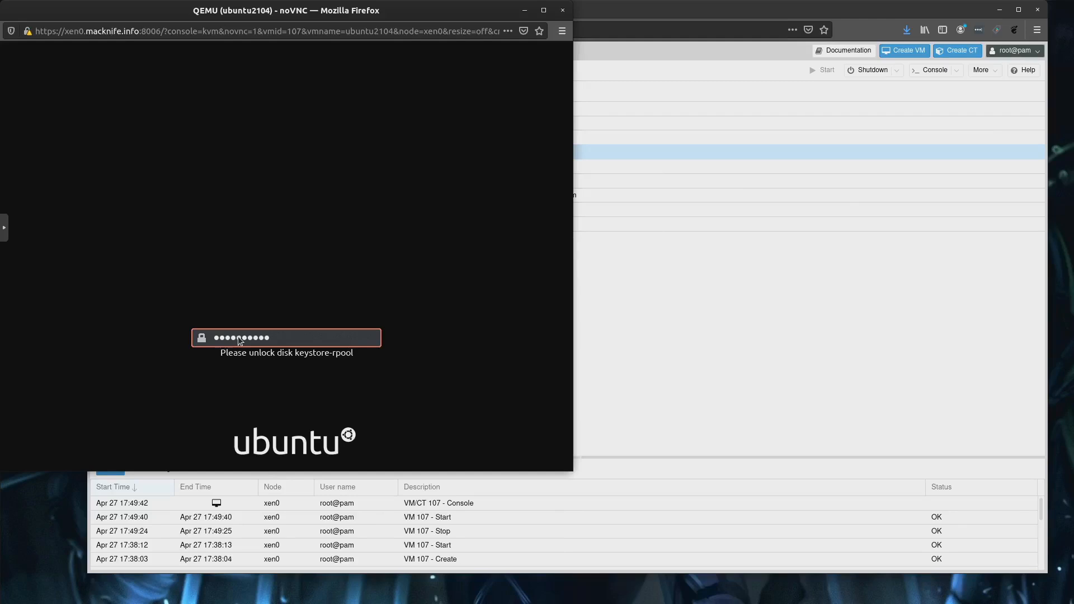
key(Return)
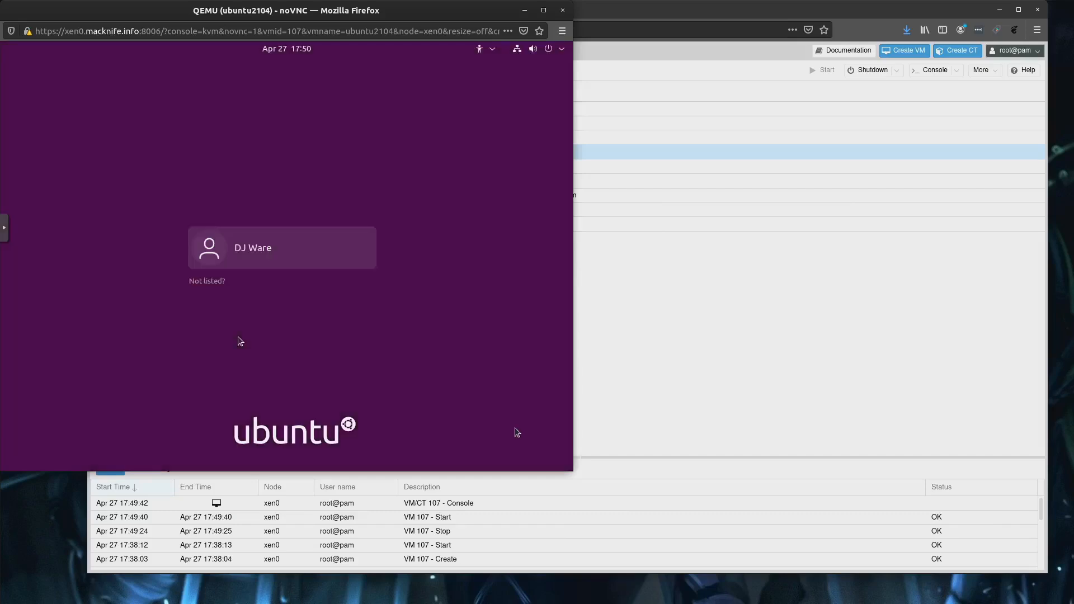
- Check the available session types for the created user account, then enter the account password and log in
click(271, 240)
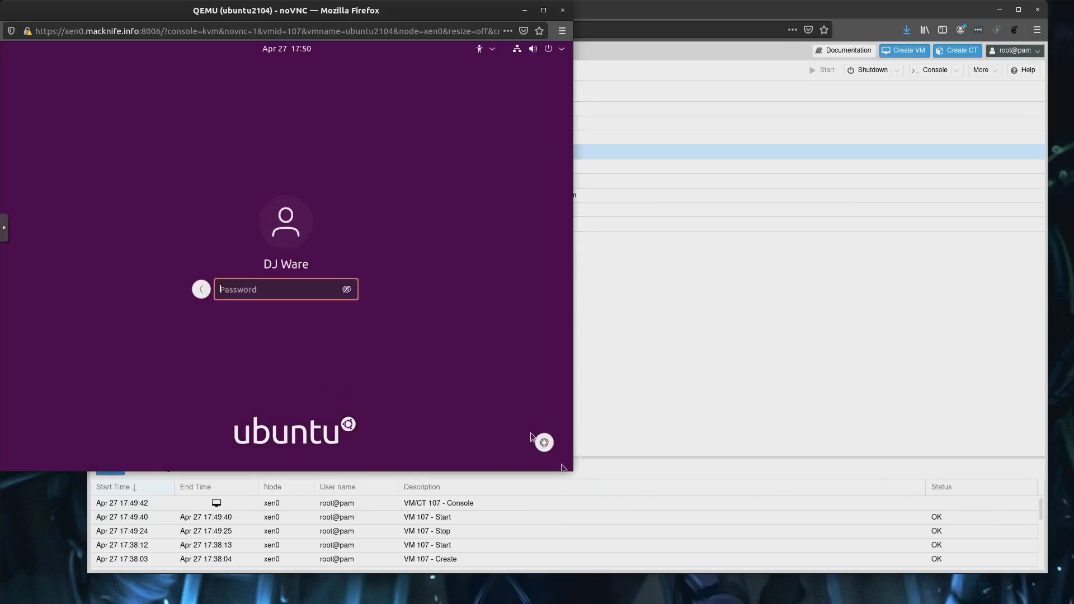
click(545, 443)
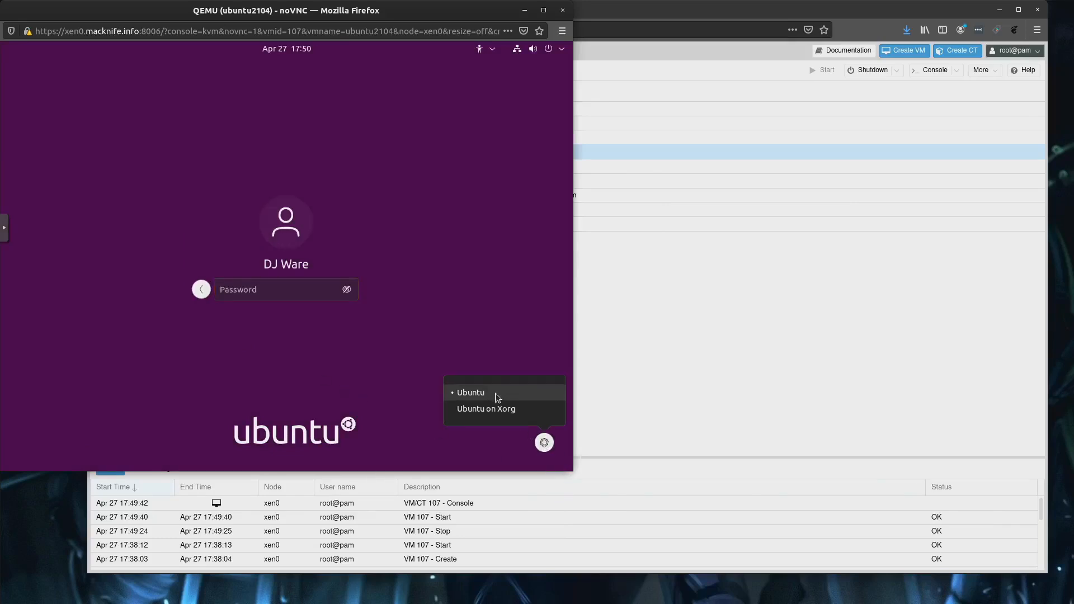
click(257, 291)
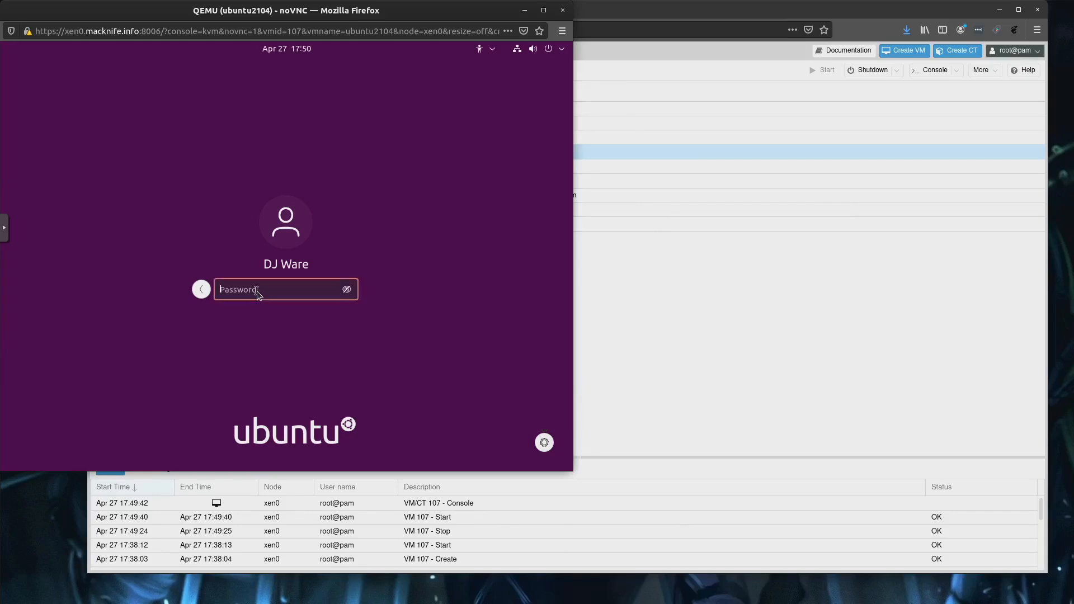
text(•••••)
key(Return)
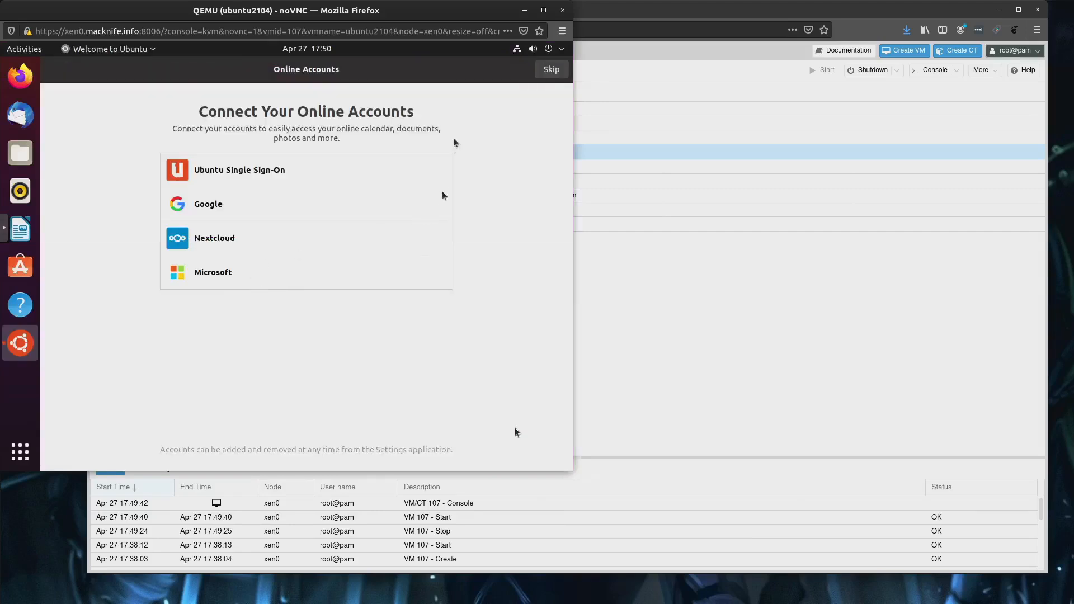
- Complete the welcome setup, skipping online accounts, declining to send system info, and leaving Location Services off
click(552, 72)
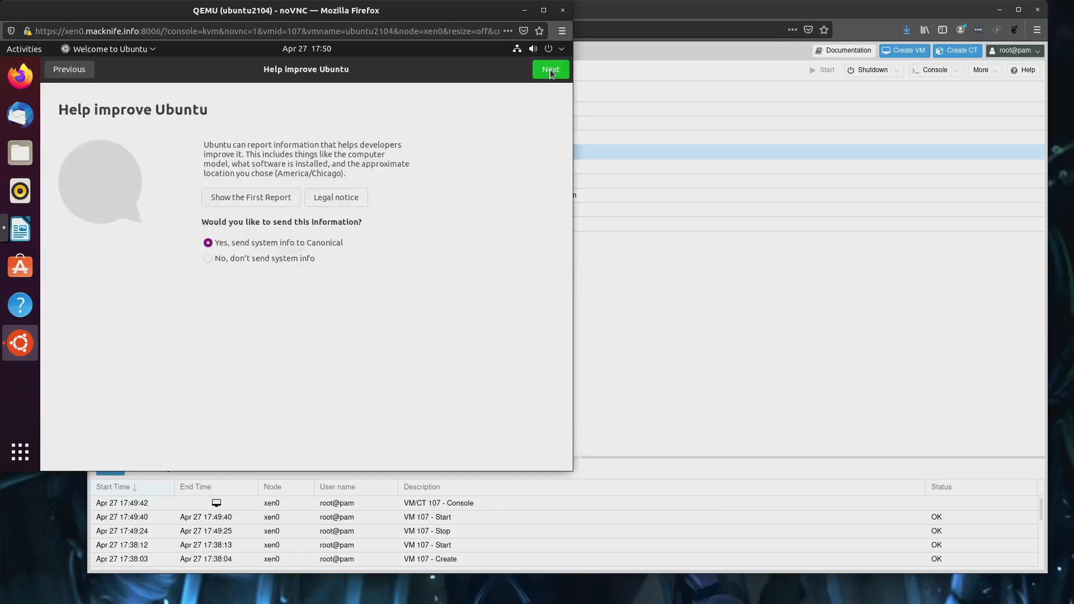
click(290, 259)
click(550, 69)
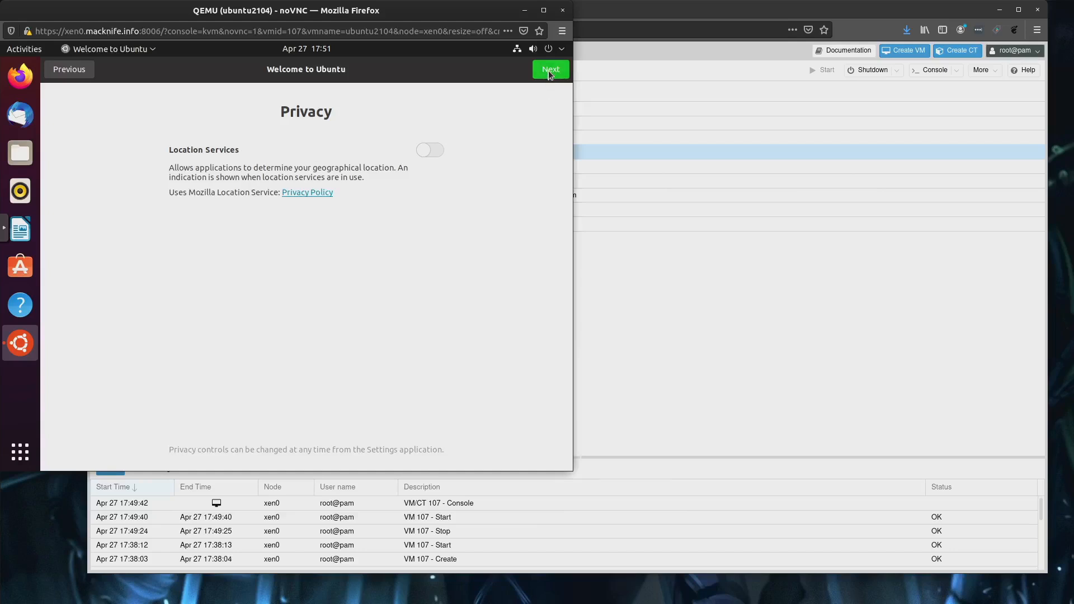
click(550, 72)
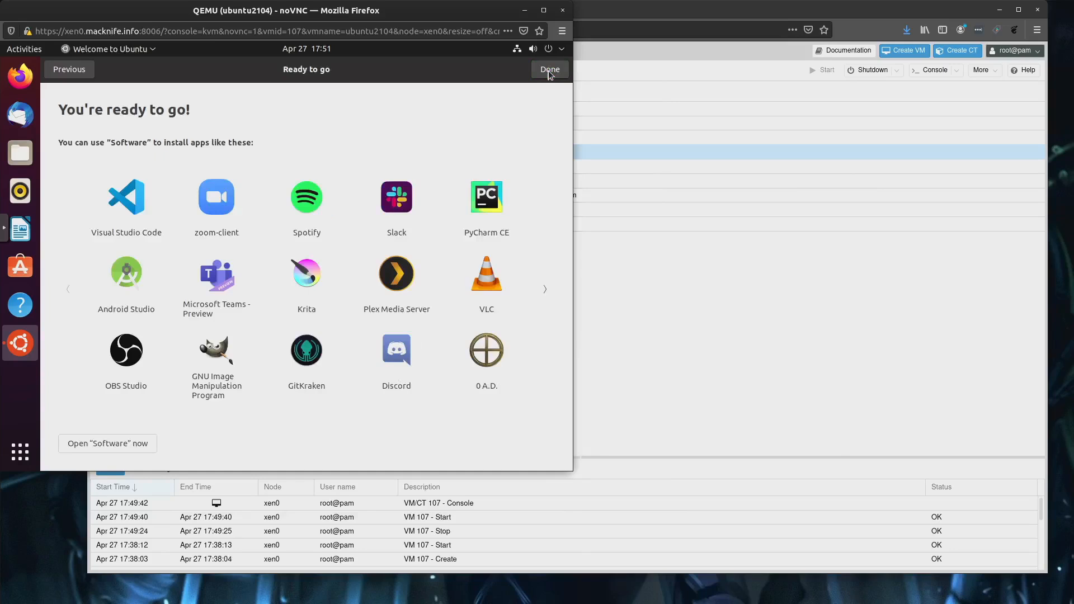
click(549, 73)
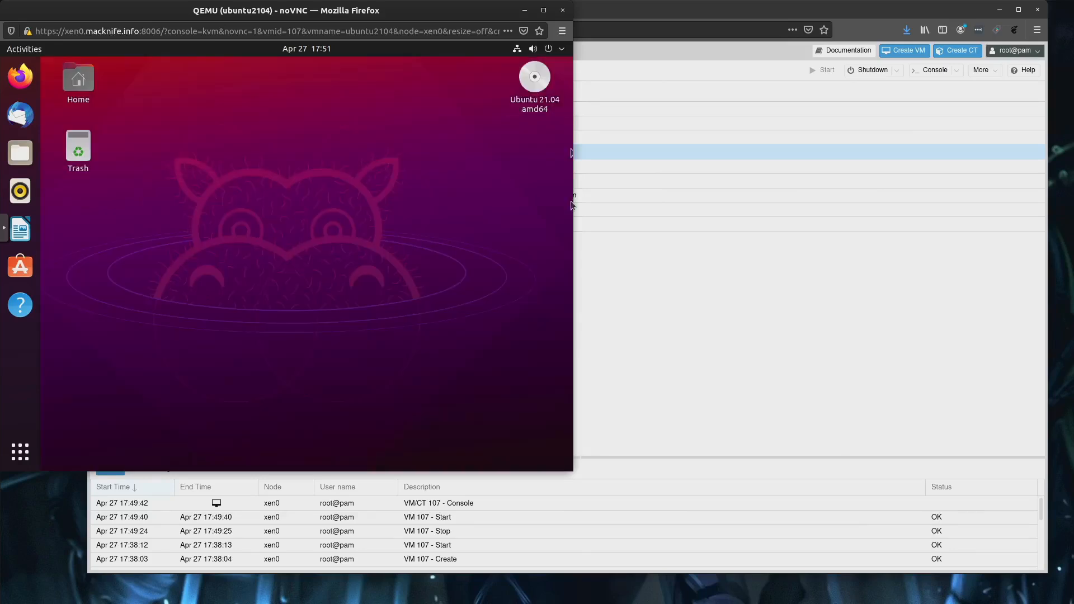
- Set the display resolution to 1440 × 900 (16:10), keep the changes, and close the settings
drag(571, 203, 653, 207)
right_click(255, 241)
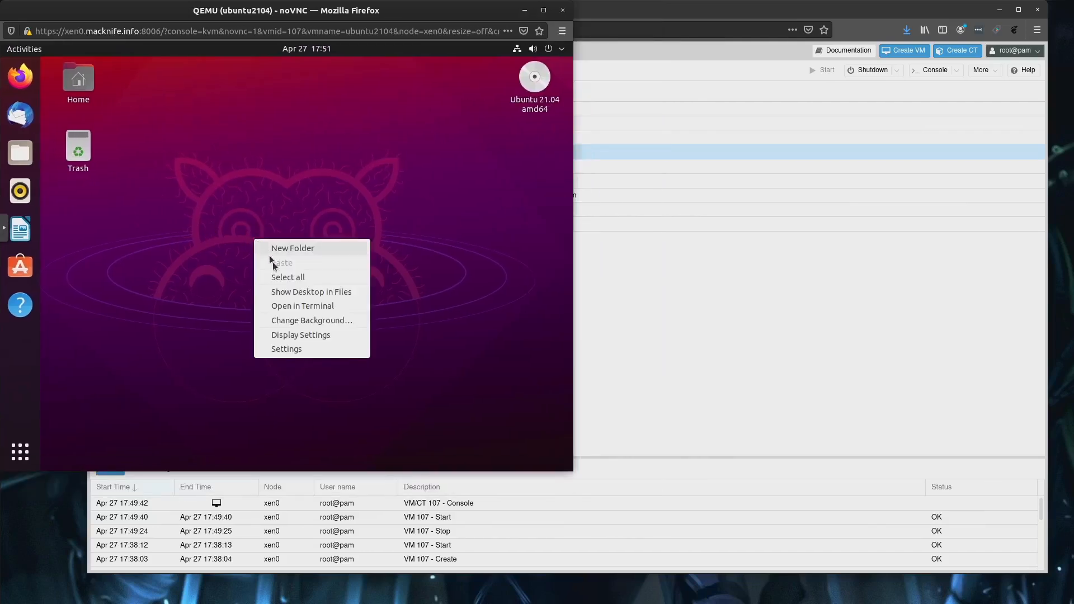
click(300, 334)
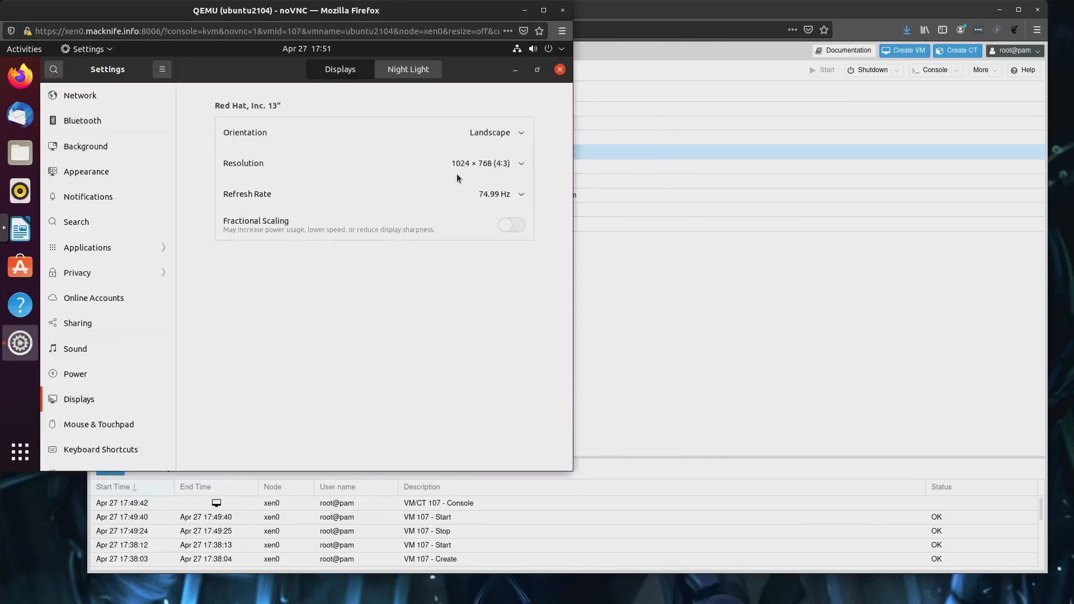
click(492, 163)
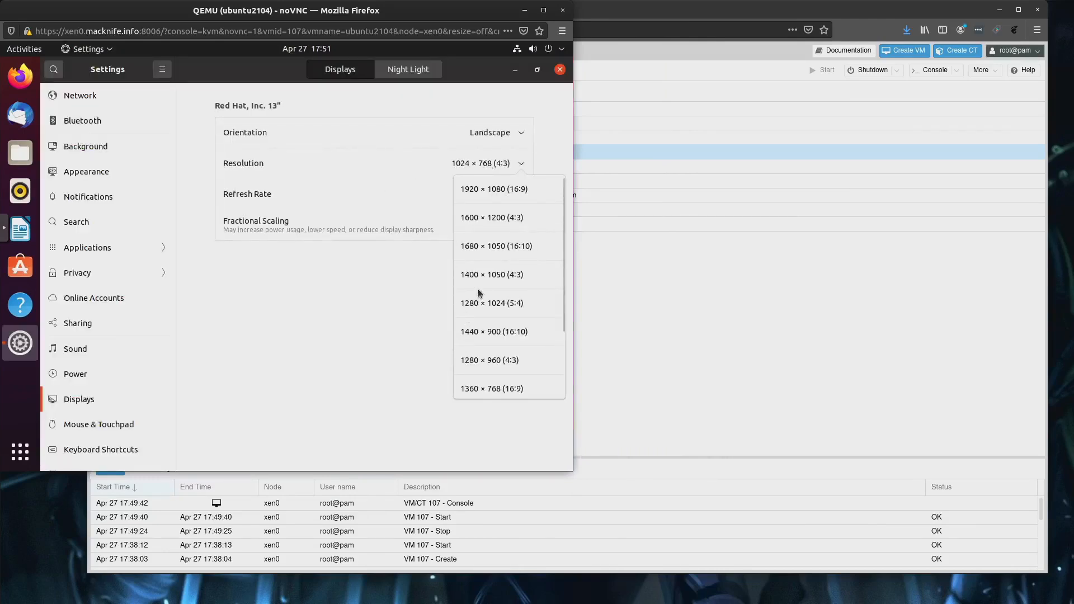
click(487, 332)
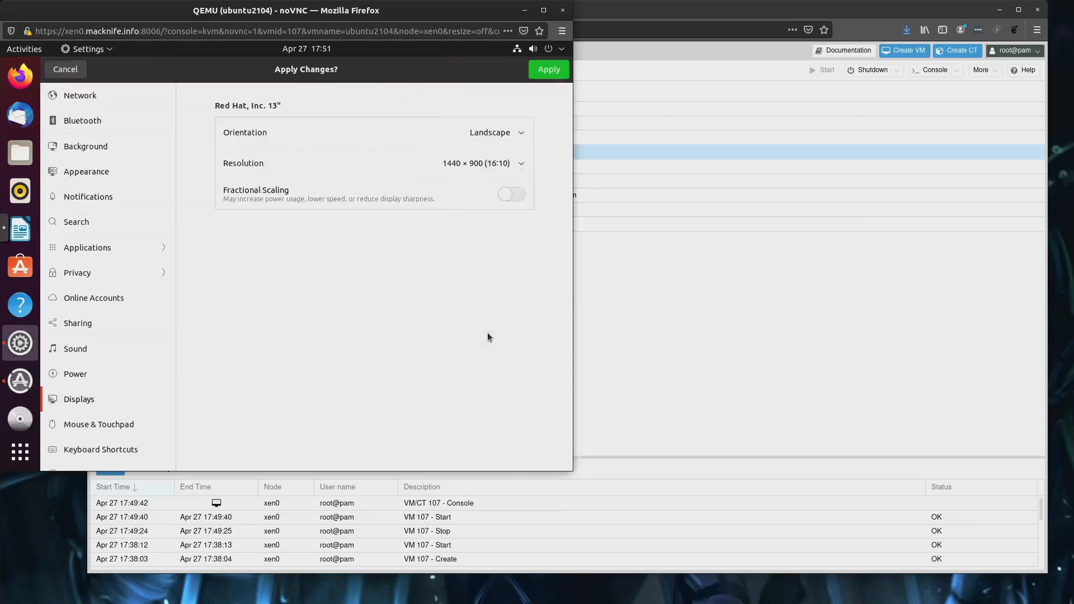
click(546, 72)
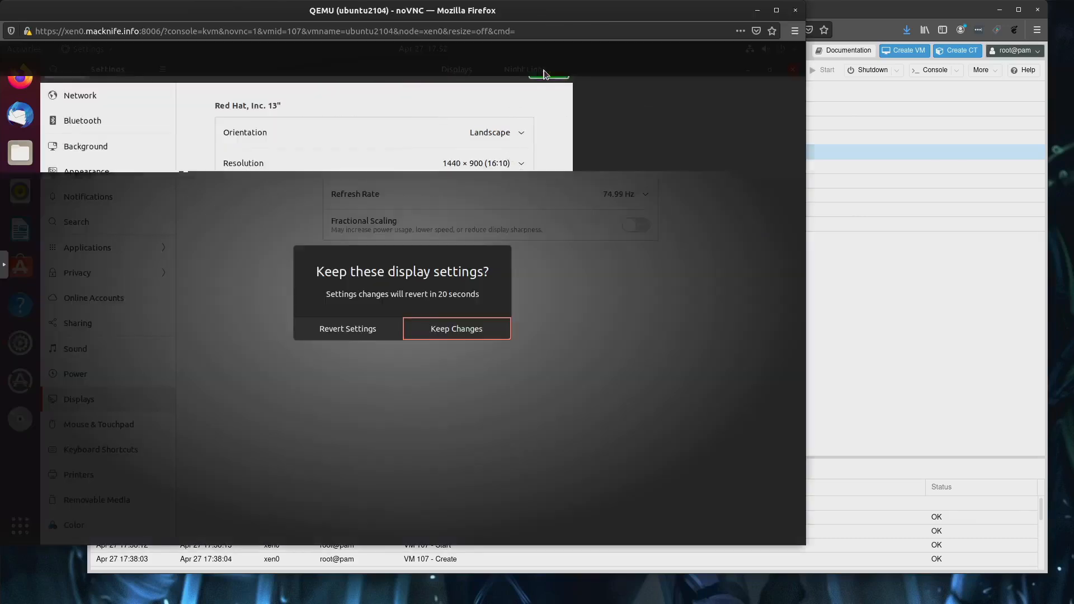
click(444, 330)
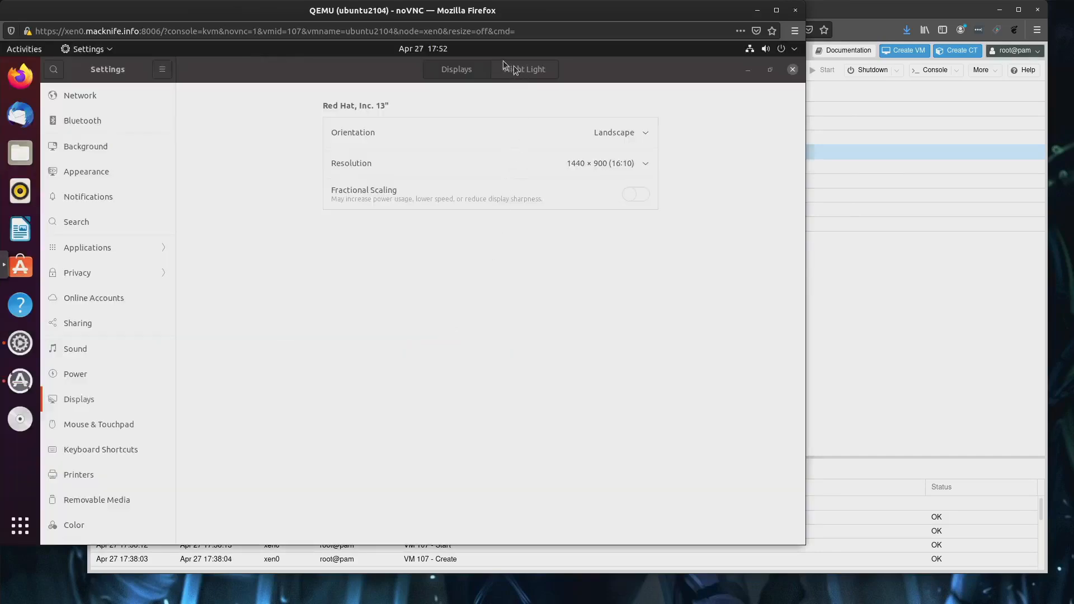
click(792, 70)
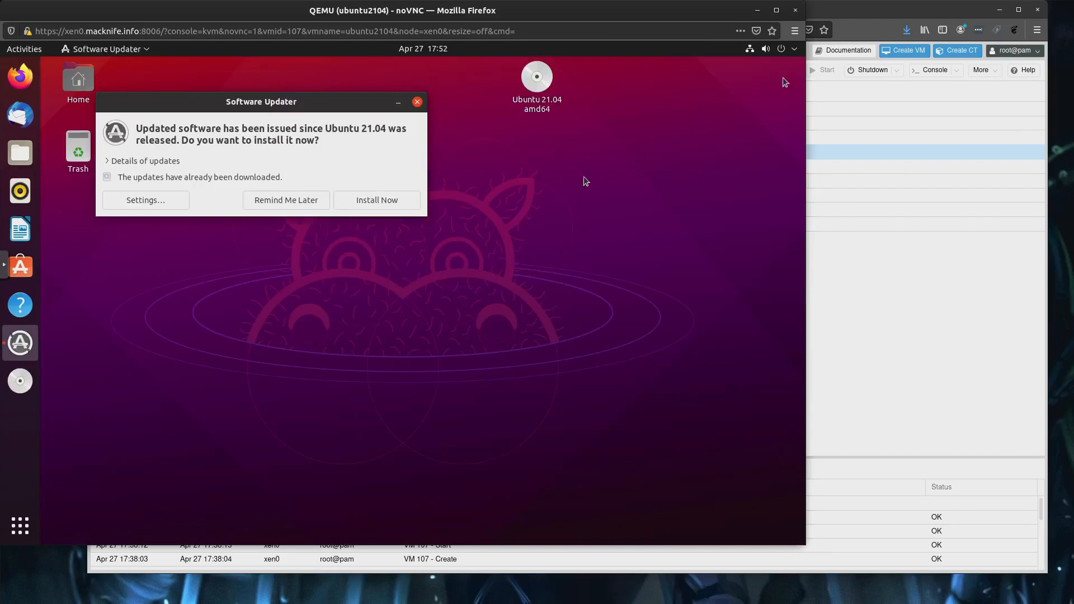
- Install the pending software updates and dismiss the updater when it finishes
click(364, 200)
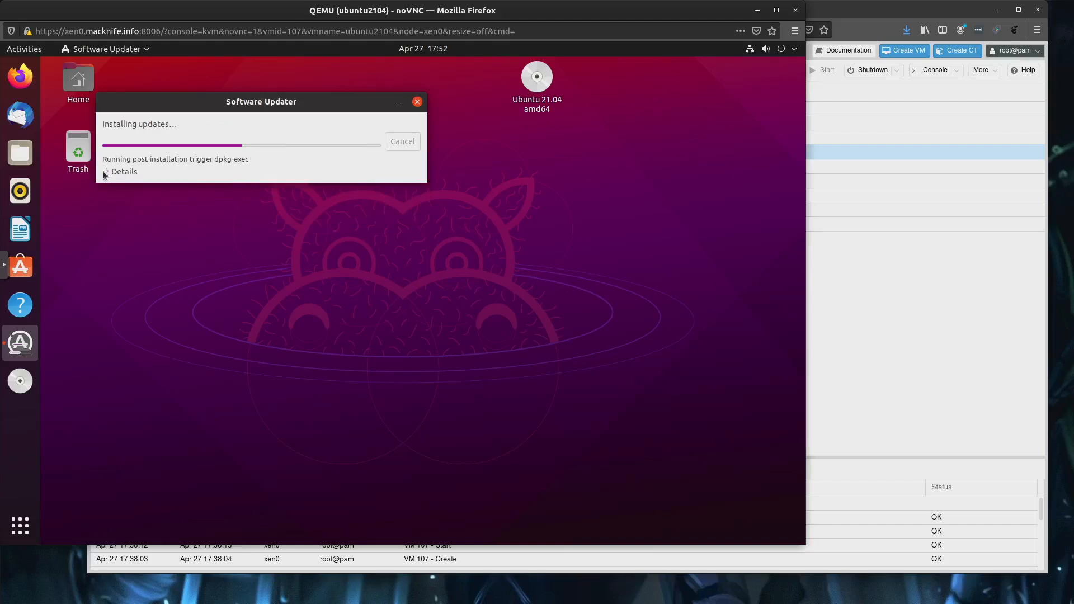
click(110, 172)
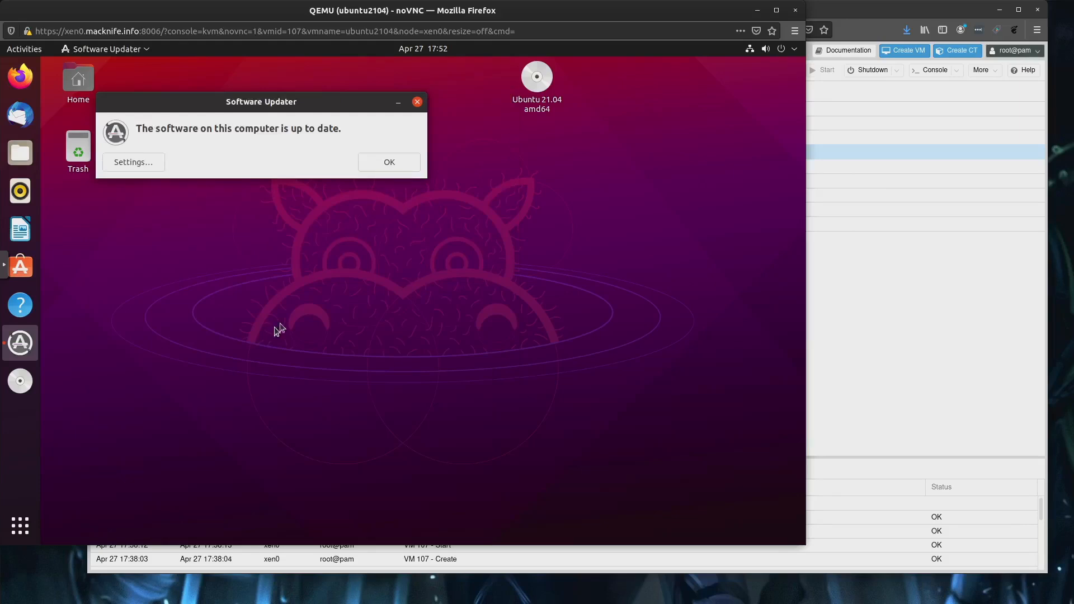
click(412, 163)
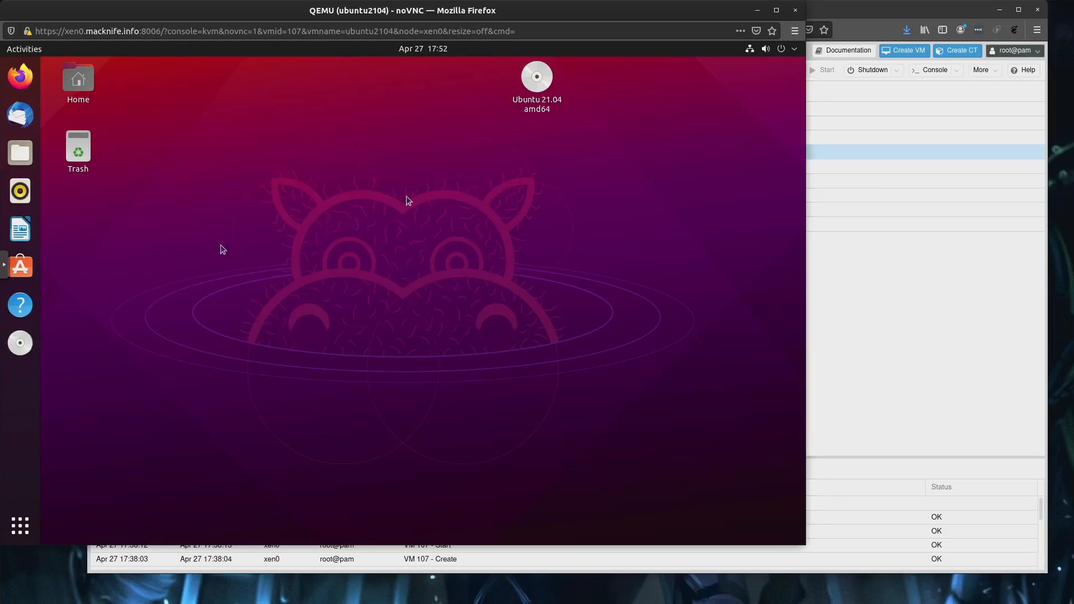
- Add Terminal to the favorites from the applications overview and open a terminal window
click(26, 527)
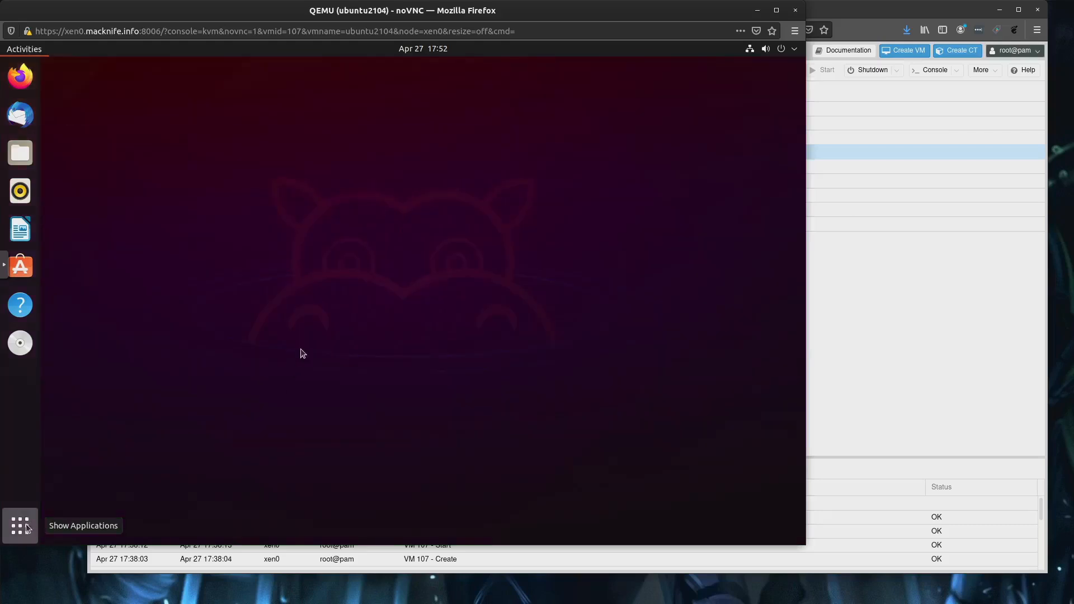
scroll(341, 314, down, 1)
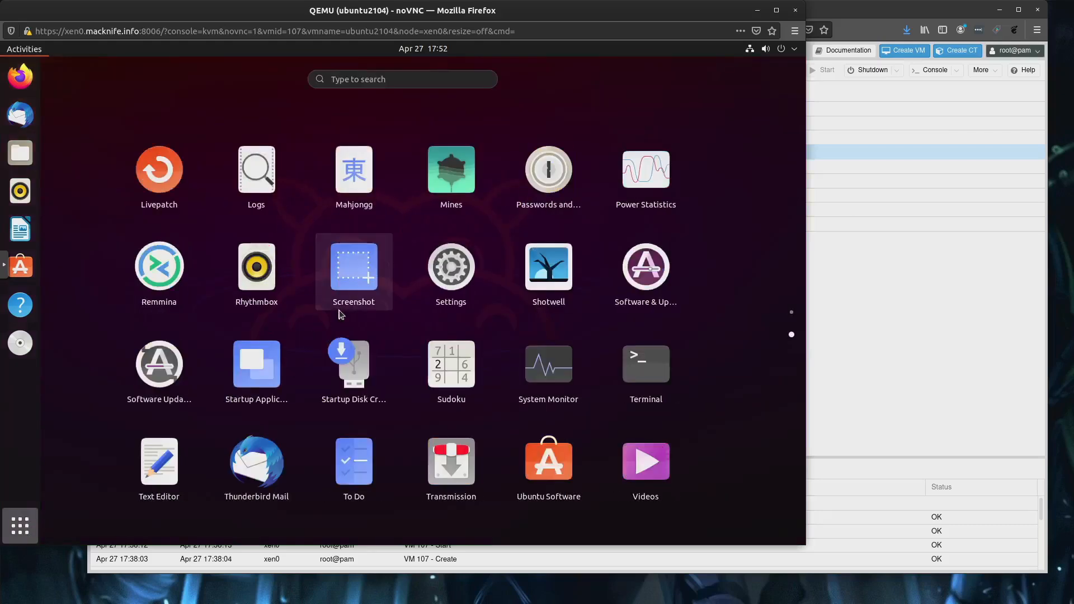
right_click(639, 369)
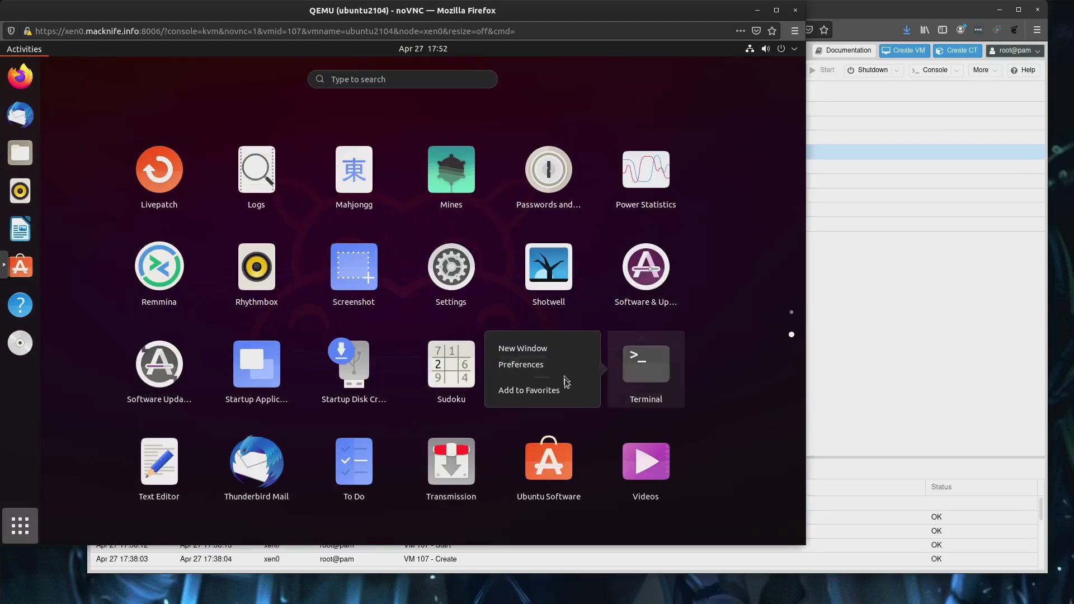
click(556, 390)
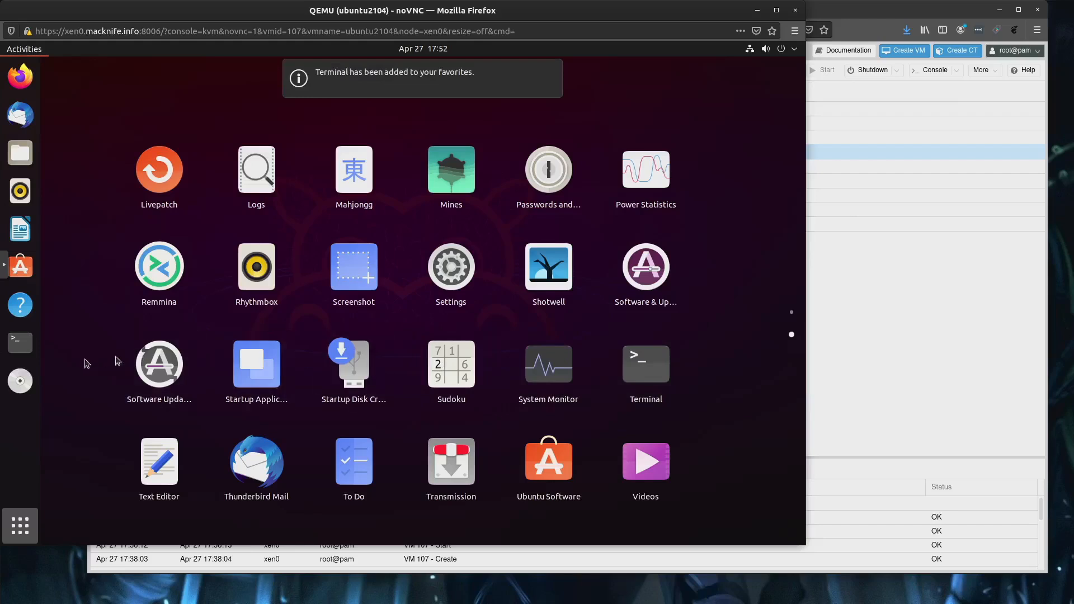
click(30, 335)
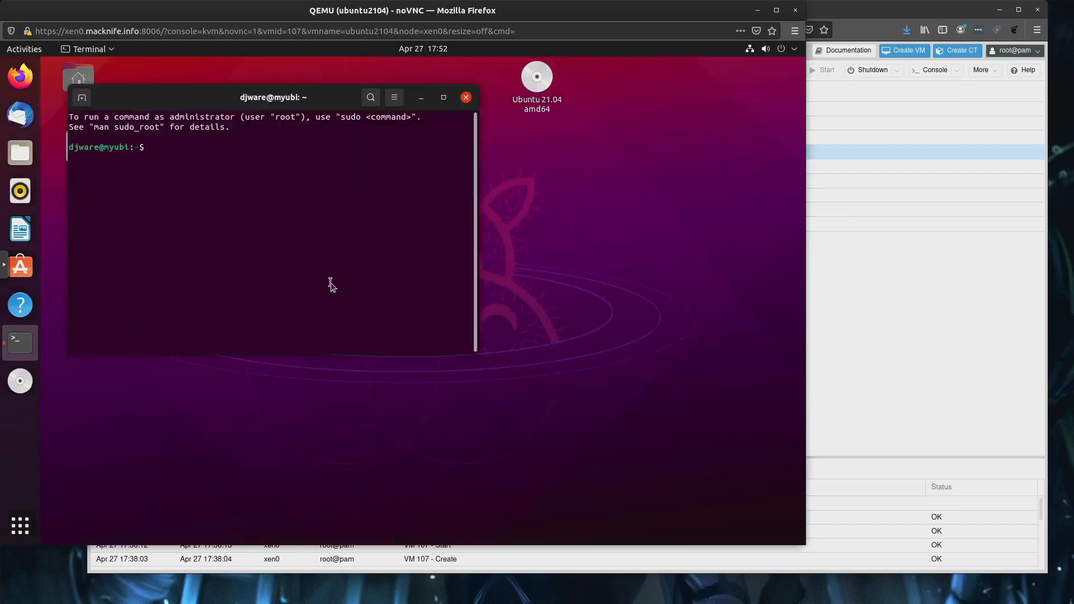
- Enlarge the terminal text and print the full kernel and system information with uname -a
key(ctrl+plus)
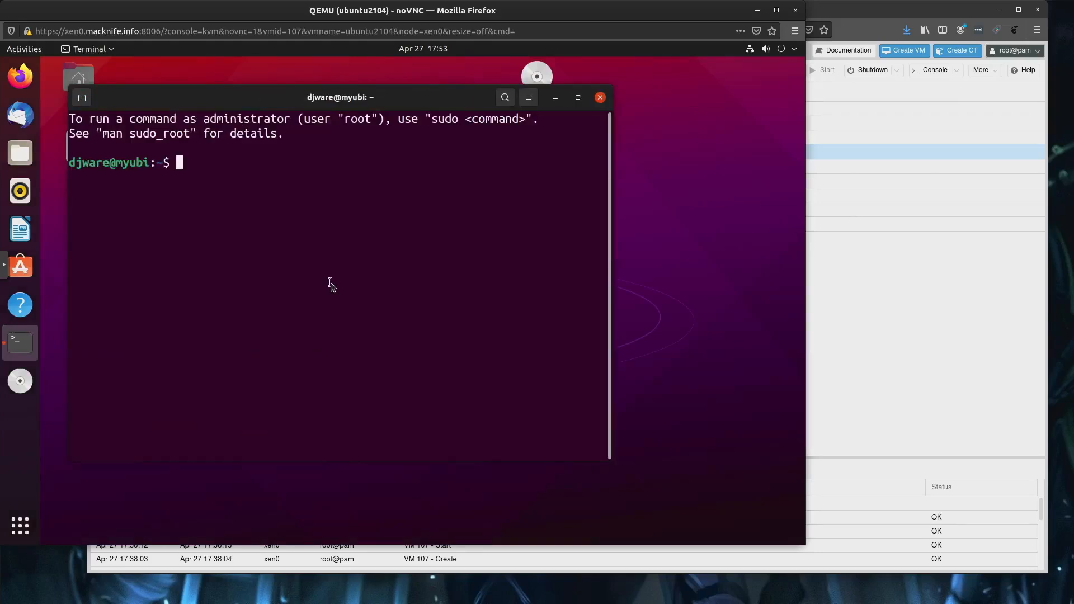
text(uname -a)
key(Return)
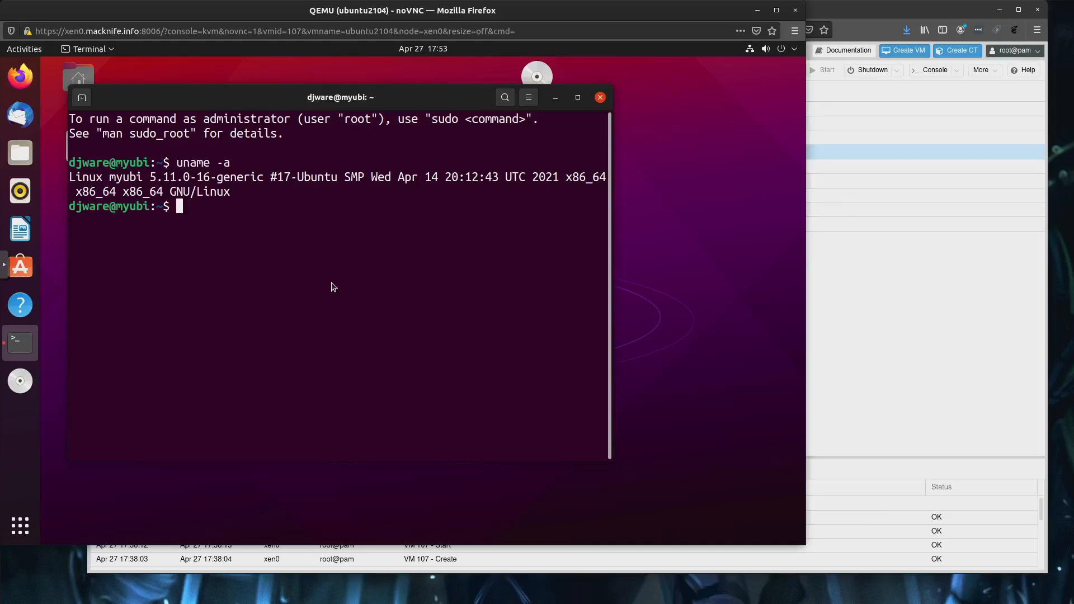
- Run top to examine the running processes and memory use, and quit it
text(top)
key(Return)
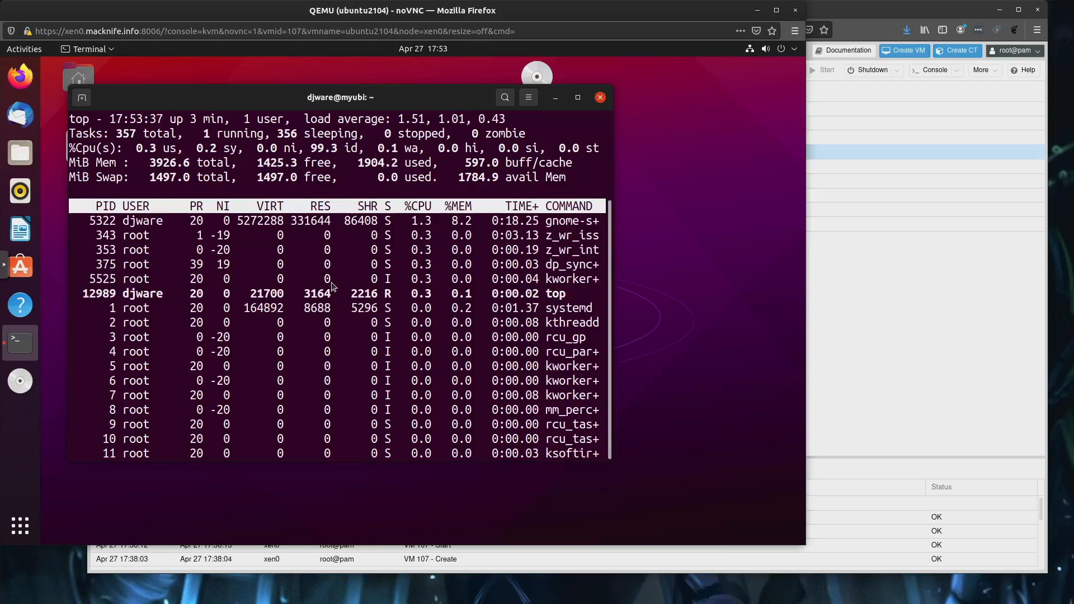
key(q)
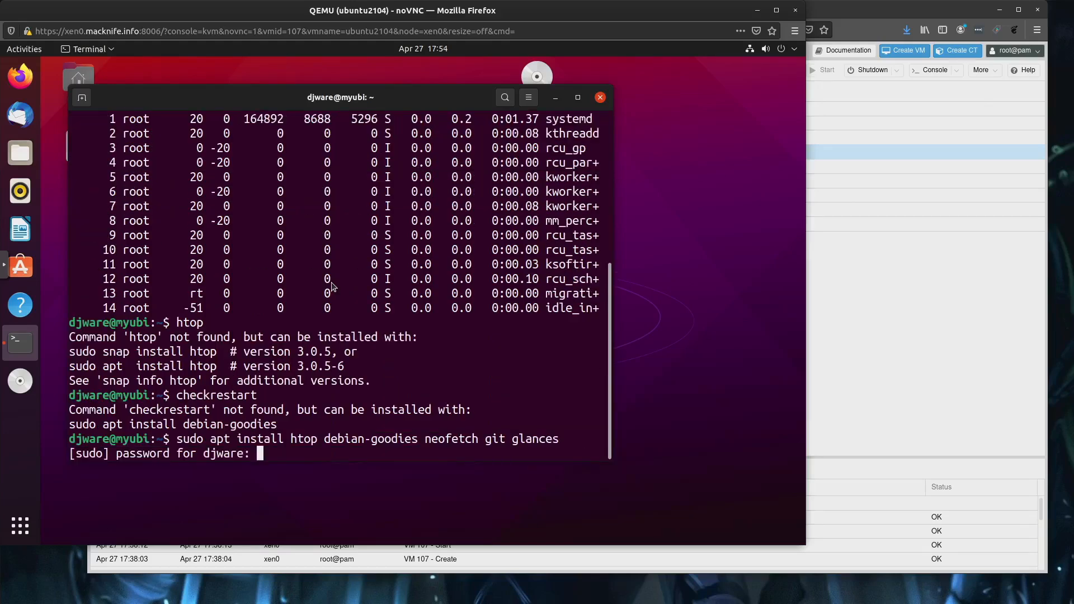
- Install htop, debian-goodies, neofetch, git and glances with sudo apt, entering the account password and accepting the installation
key(Return)
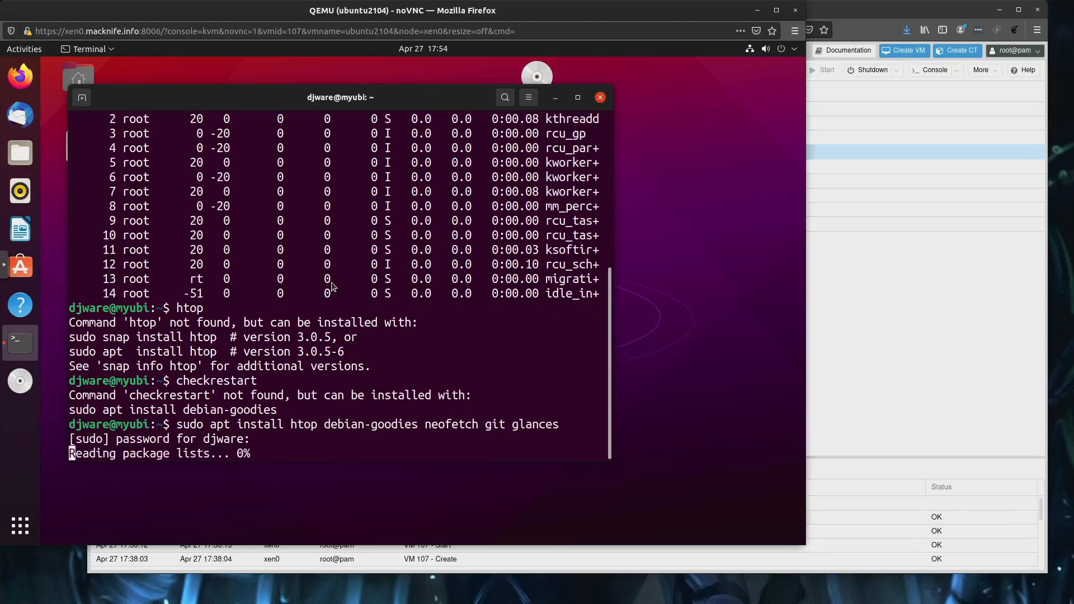
key(Return)
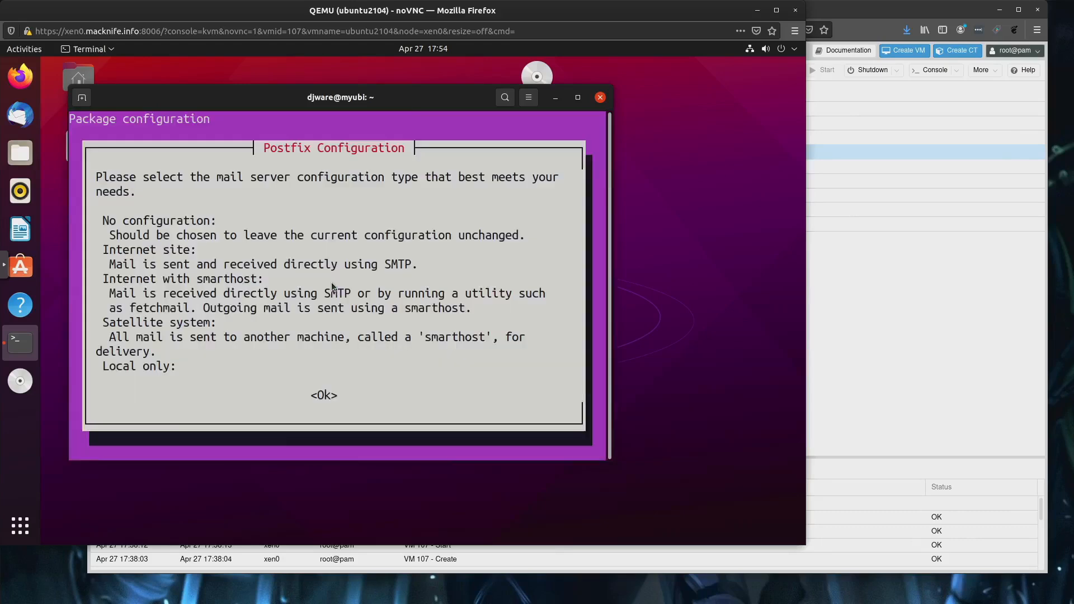
- Configure Postfix as Local only and accept myubi as the system mail name
key(Return)
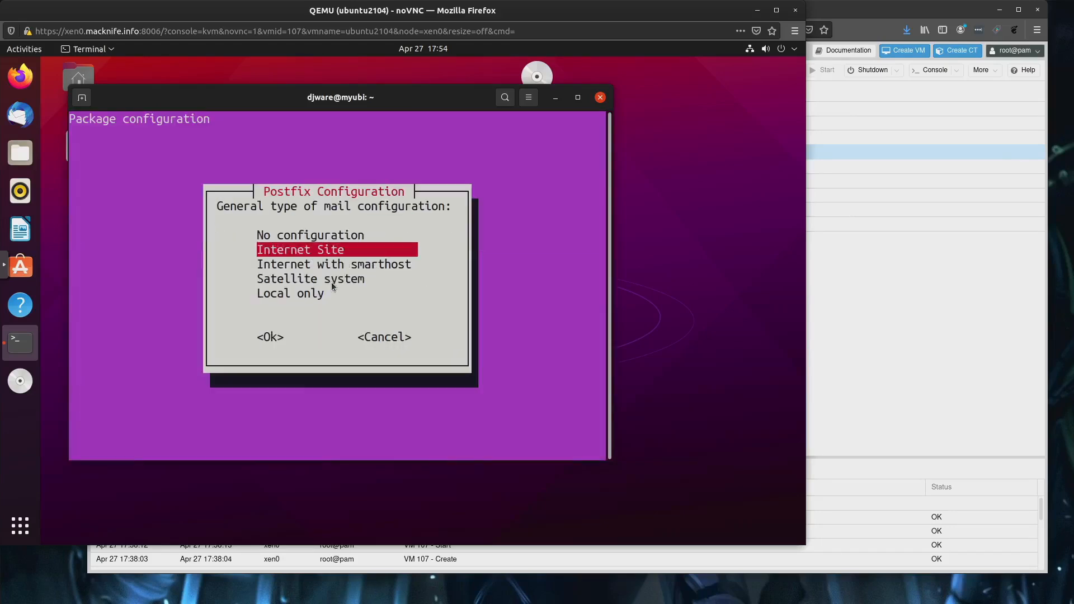
key(Down)
key(Down)
key(Down)
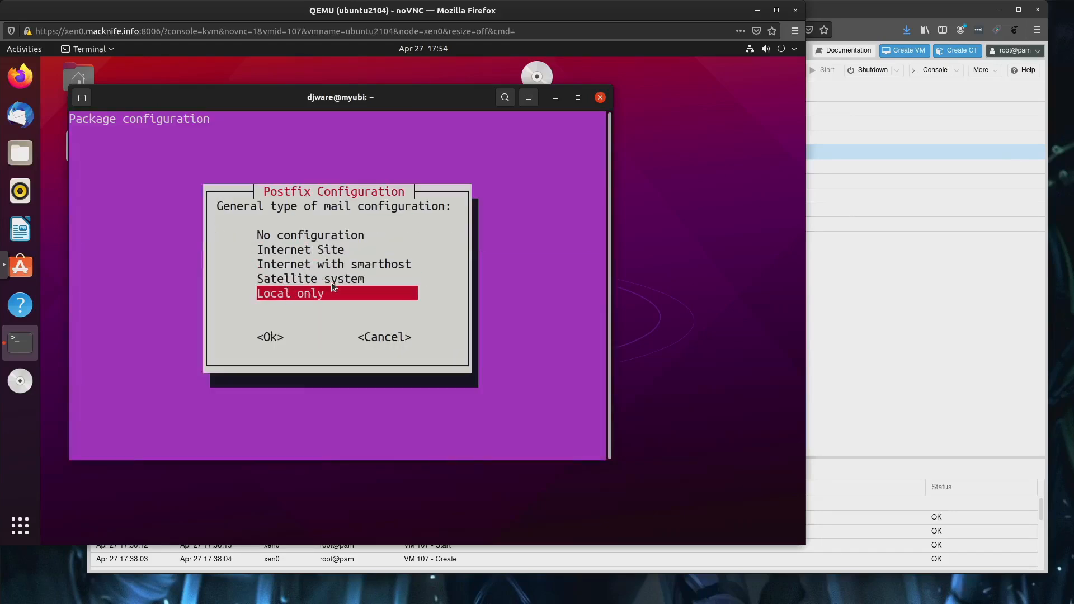
key(Tab)
key(Return)
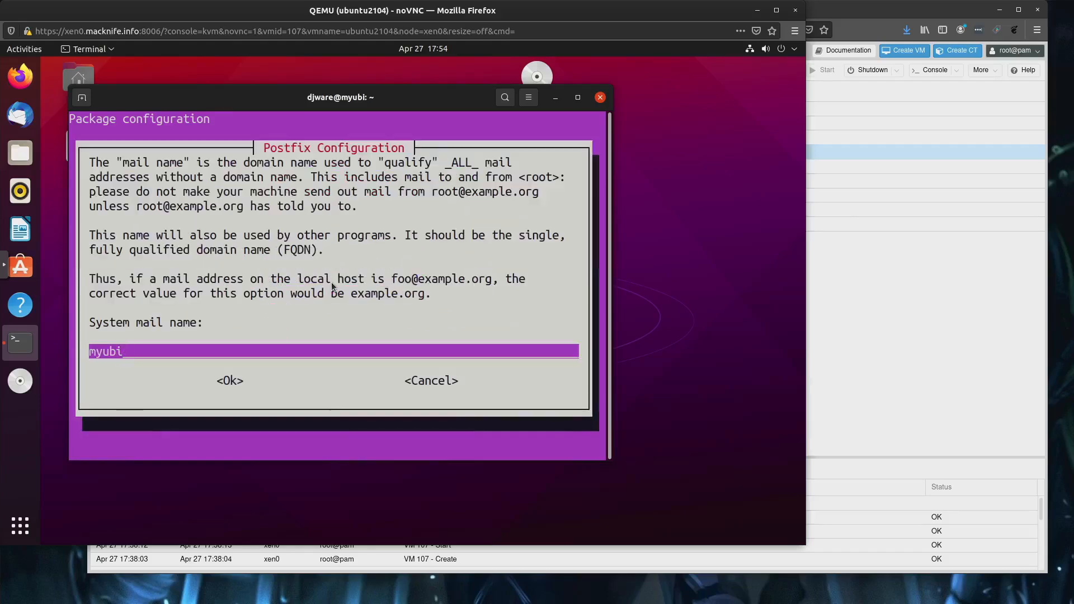
key(Tab)
key(Return)
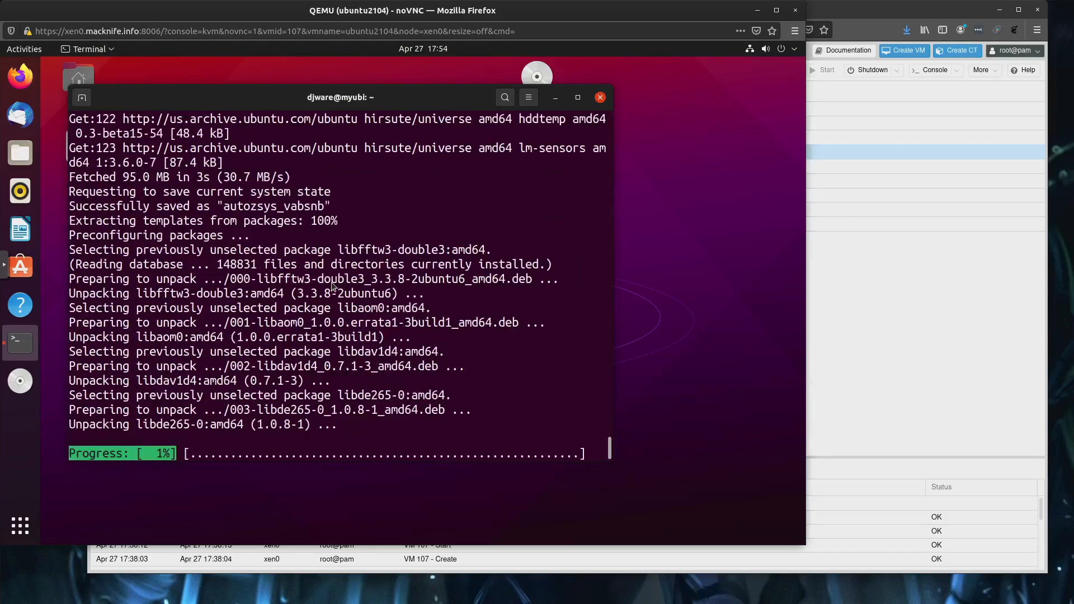